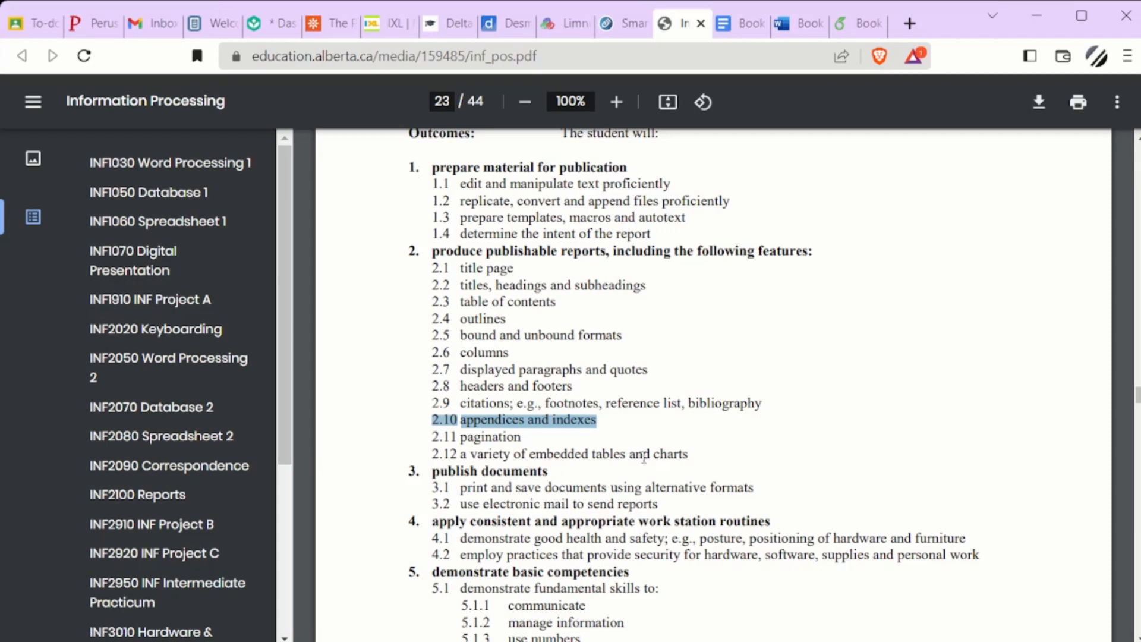
Step: Switch to the Google Docs copy of Book for INF2100 and add blank lines after the last body paragraph, above References
left_click(475, 429)
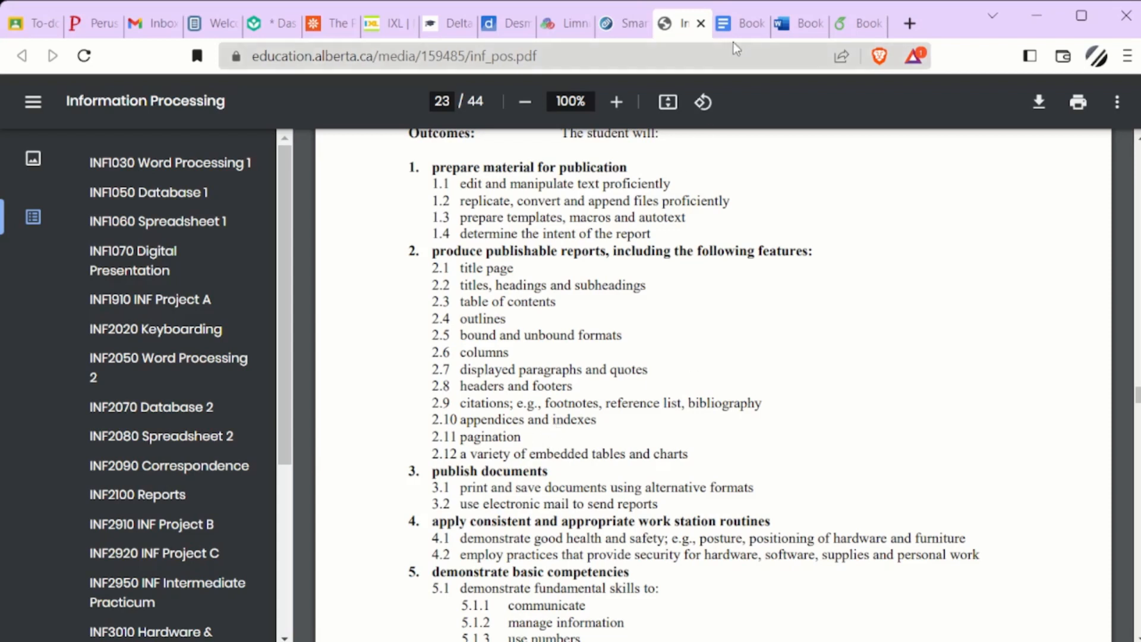
left_click(734, 23)
scroll(565, 451, "up", 15)
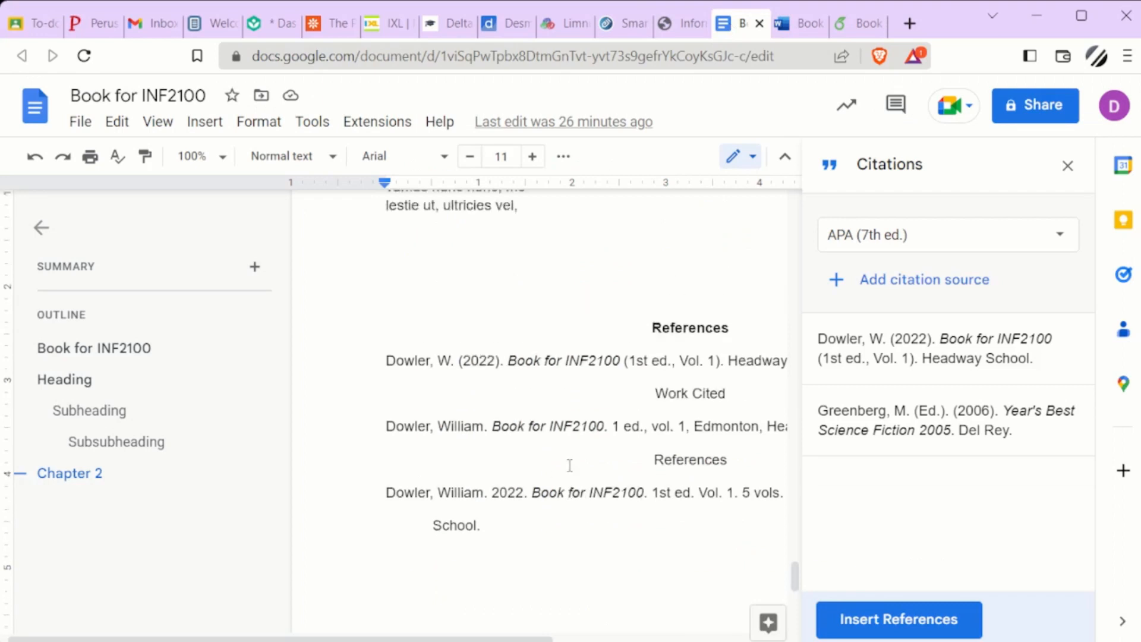
scroll(568, 451, "down", 5)
left_click(530, 532)
key("Return")
key("Return")
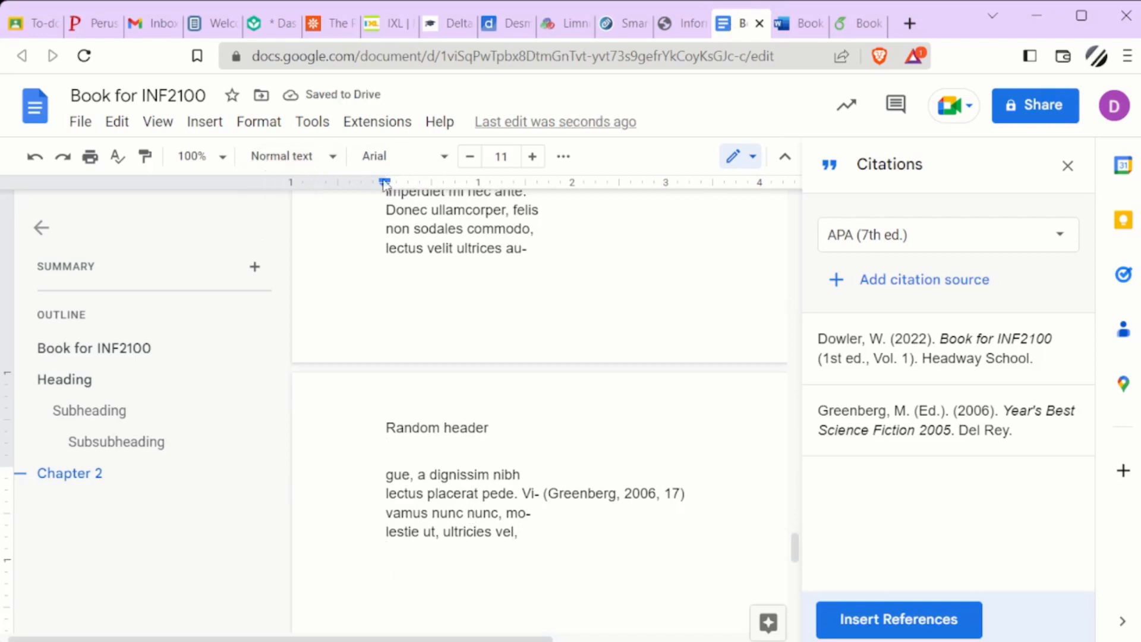
left_click(321, 159)
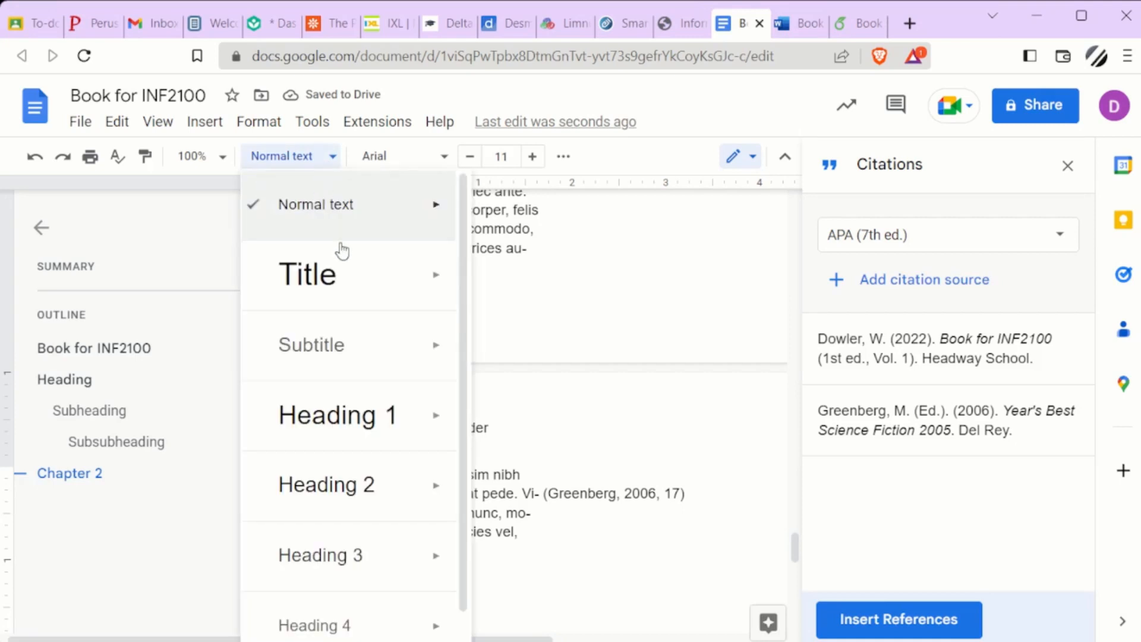
mouse_move(337, 428)
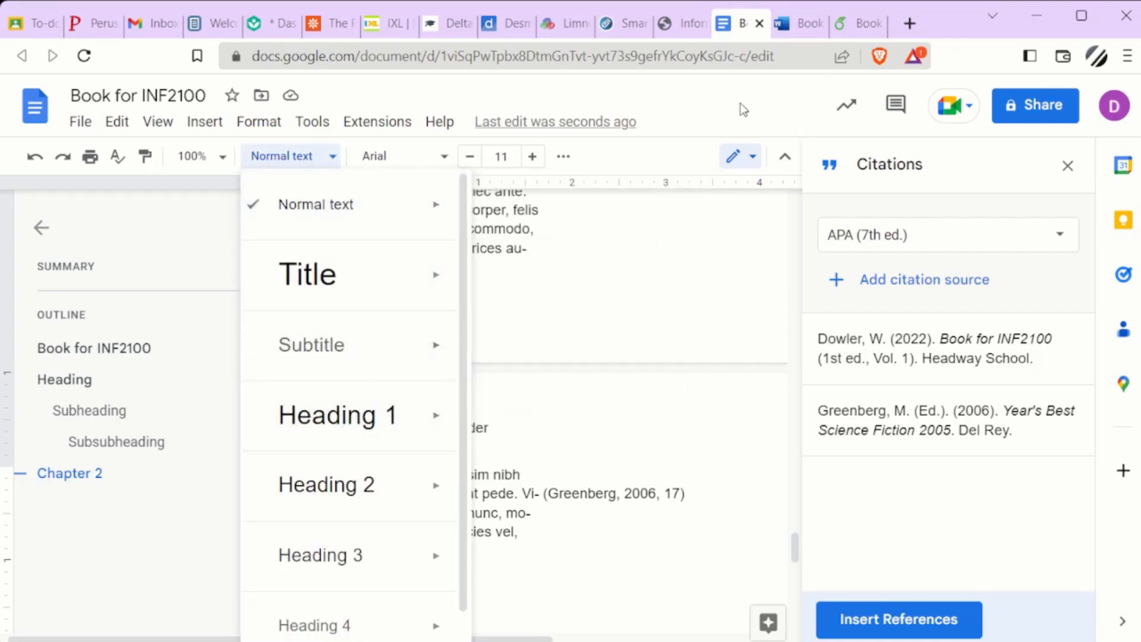
left_click(504, 553)
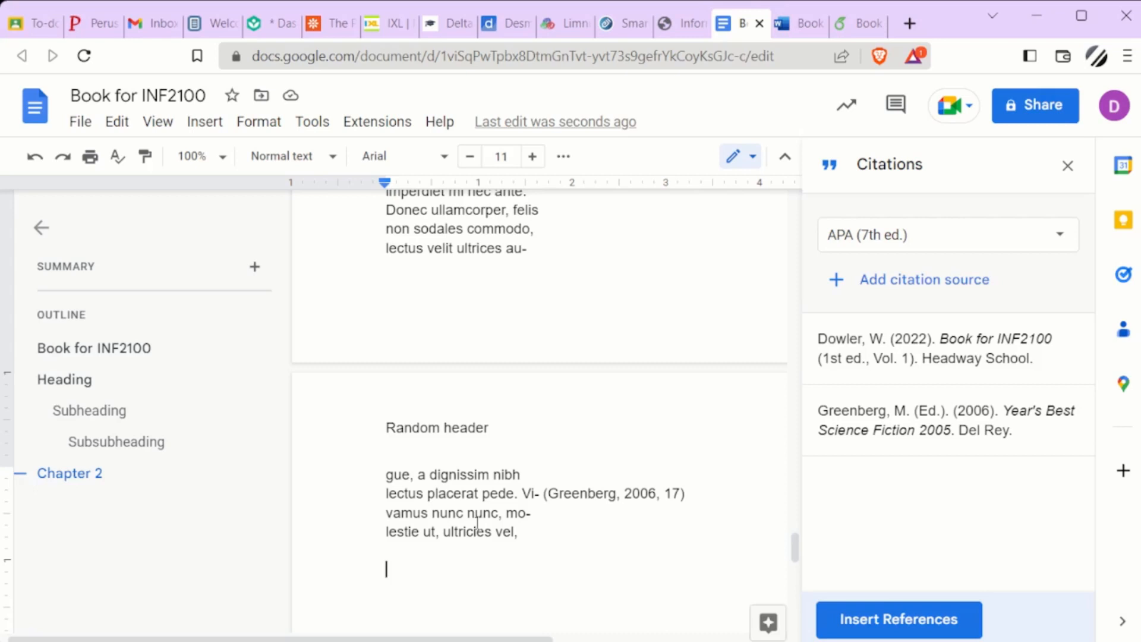
Step: Enter "Appendix A" on the new line below the last body paragraph and format it as Heading 1
scroll(444, 411, "down", 3)
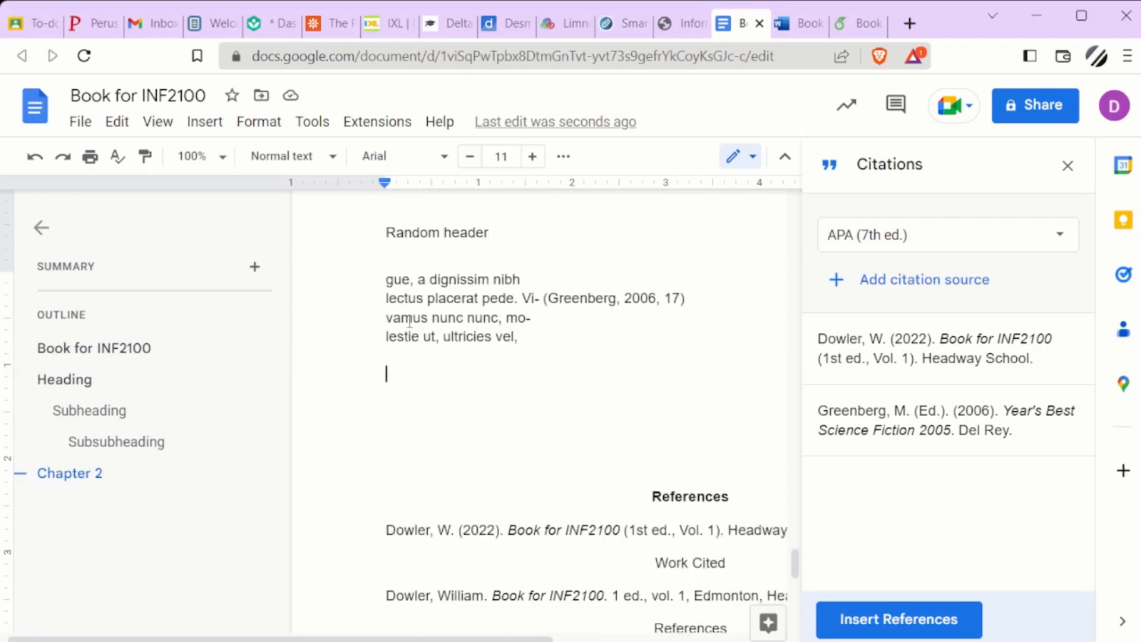
type("Appendix A")
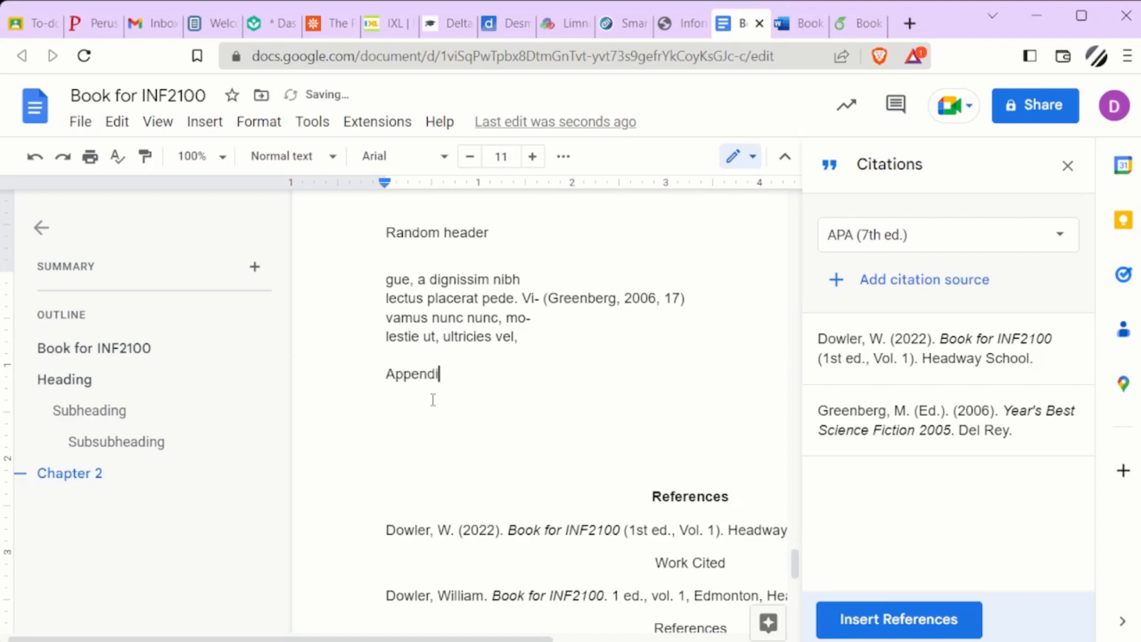
triple_click(390, 375)
left_click(300, 158)
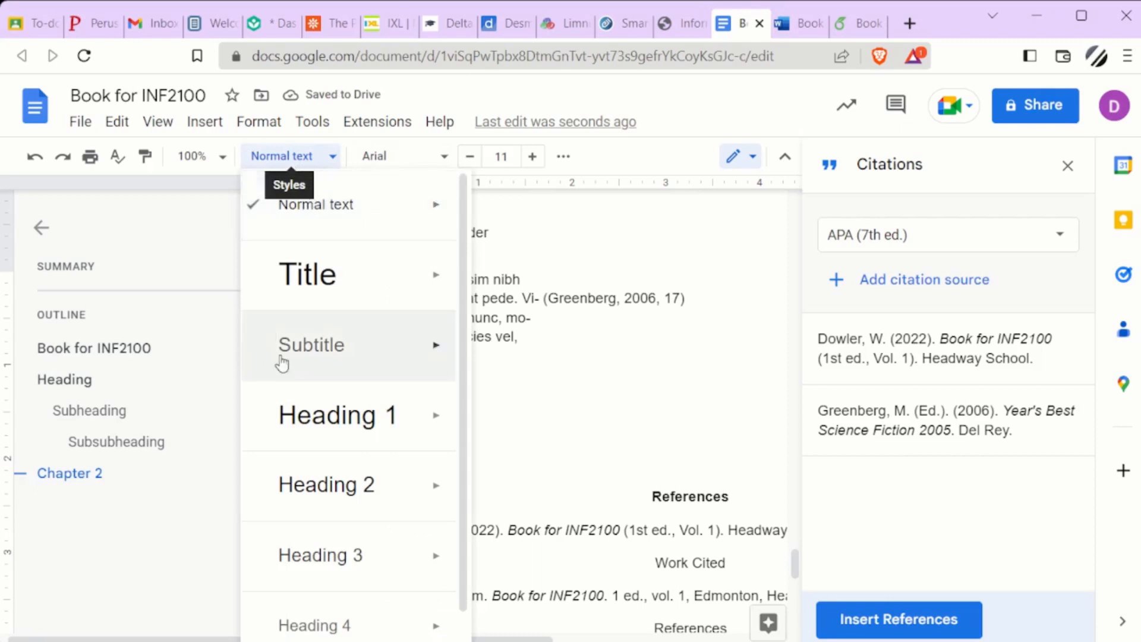
left_click(334, 413)
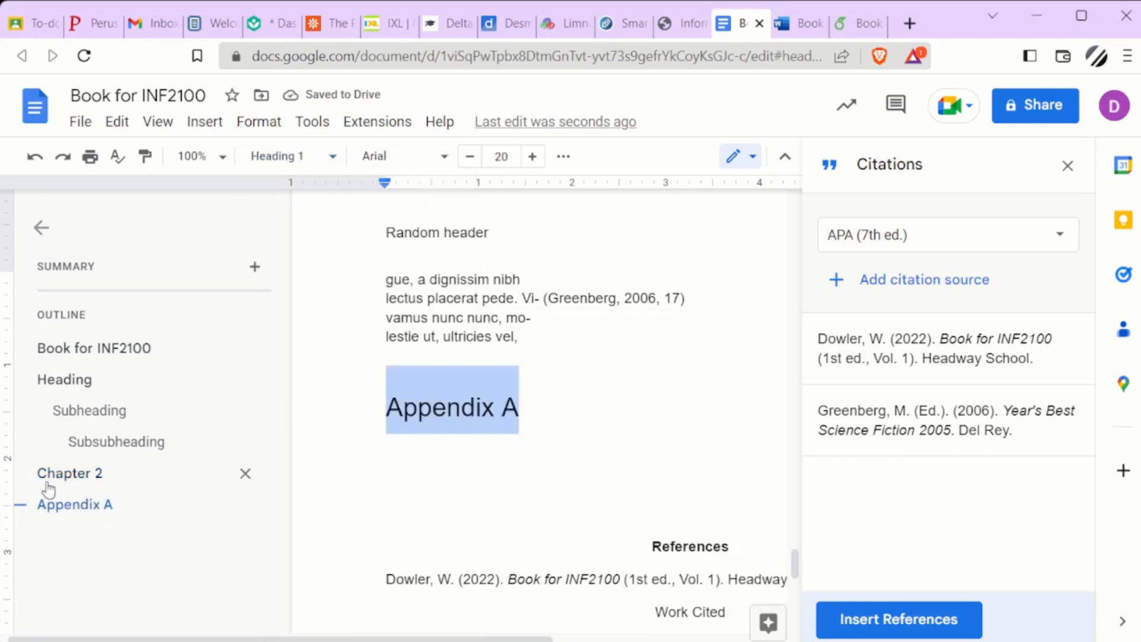
Step: Update the table of contents near the start of the document to include the Appendix A heading
left_click(78, 472)
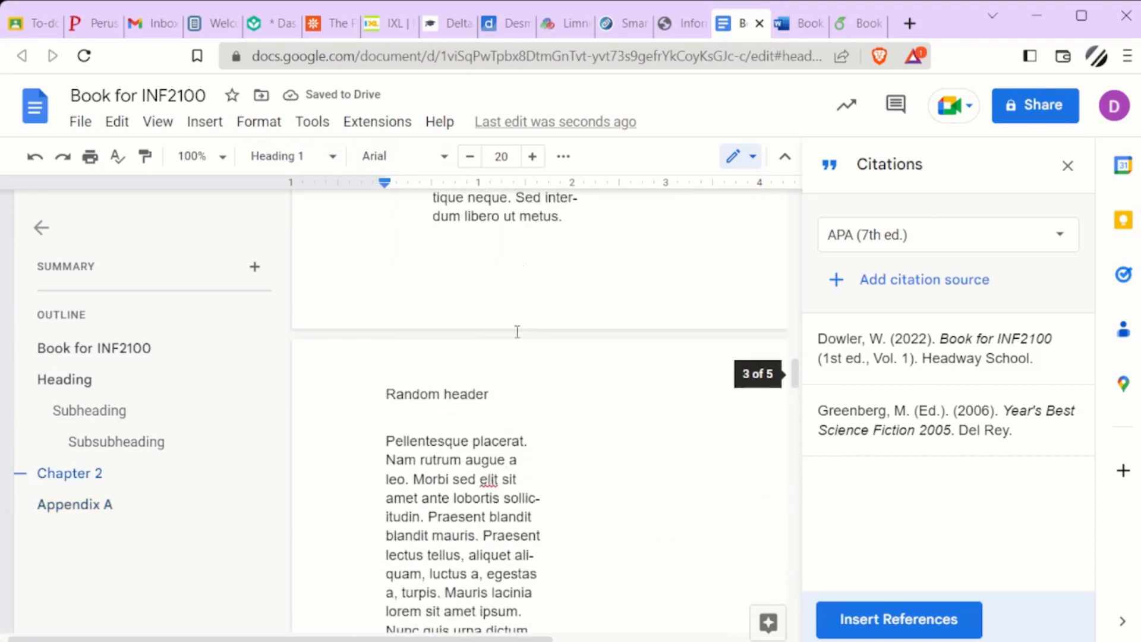
scroll(517, 331, "up", 10)
scroll(522, 326, "down", 4)
left_click(434, 372)
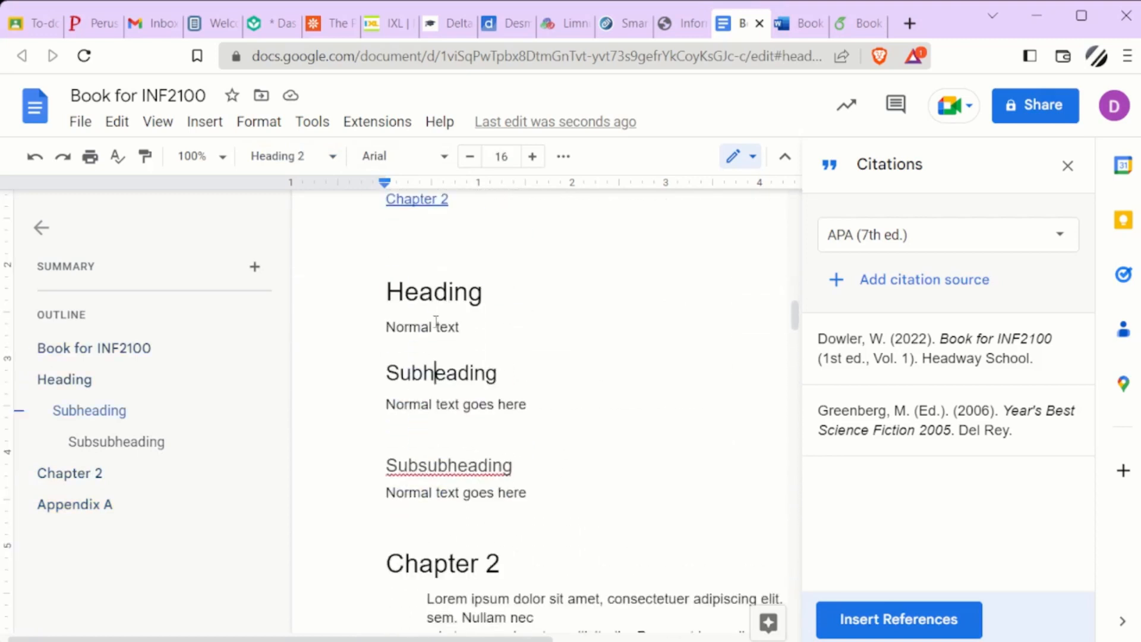
scroll(448, 274, "up", 3)
left_click(463, 300)
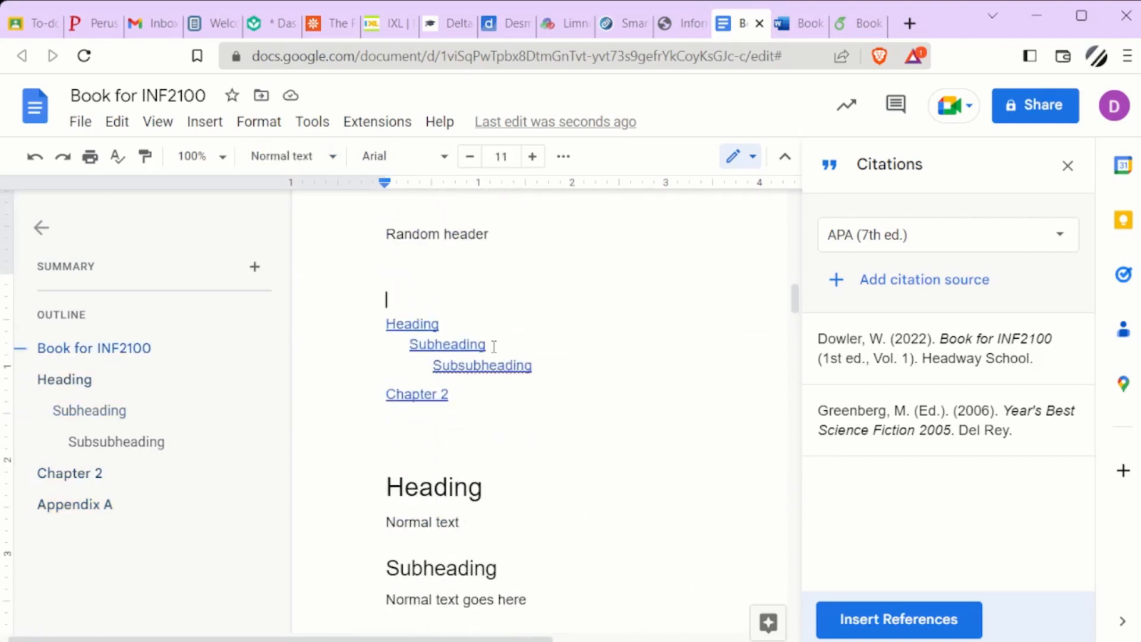
left_click(418, 341)
left_click(363, 333)
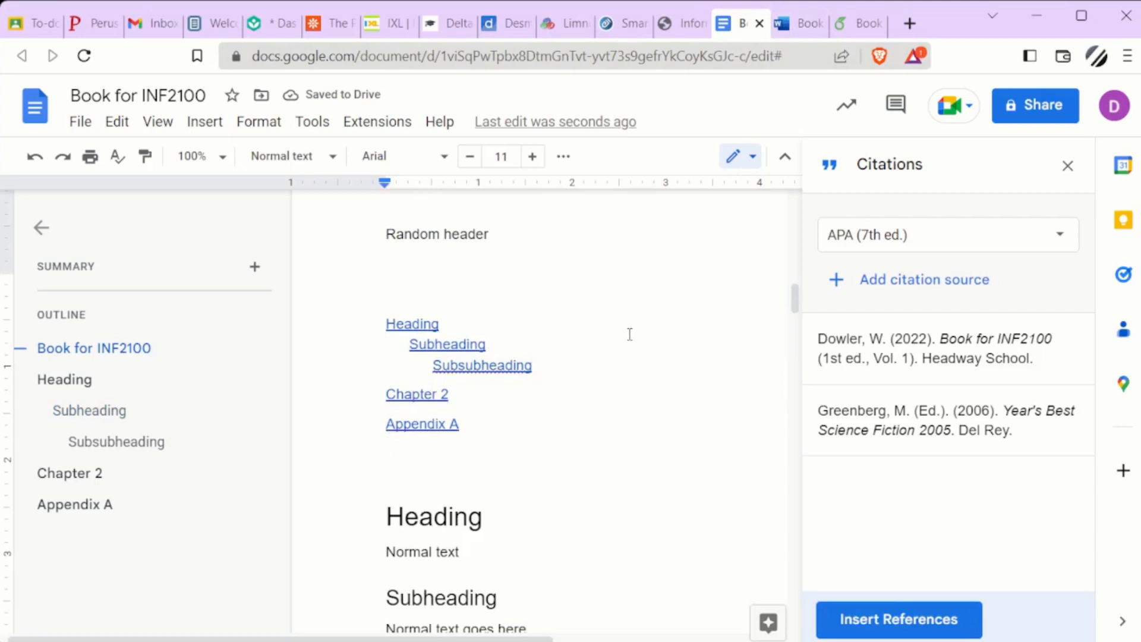
Step: Close the Citations pane and return to the Appendix A heading near the end of the document
left_click(1068, 167)
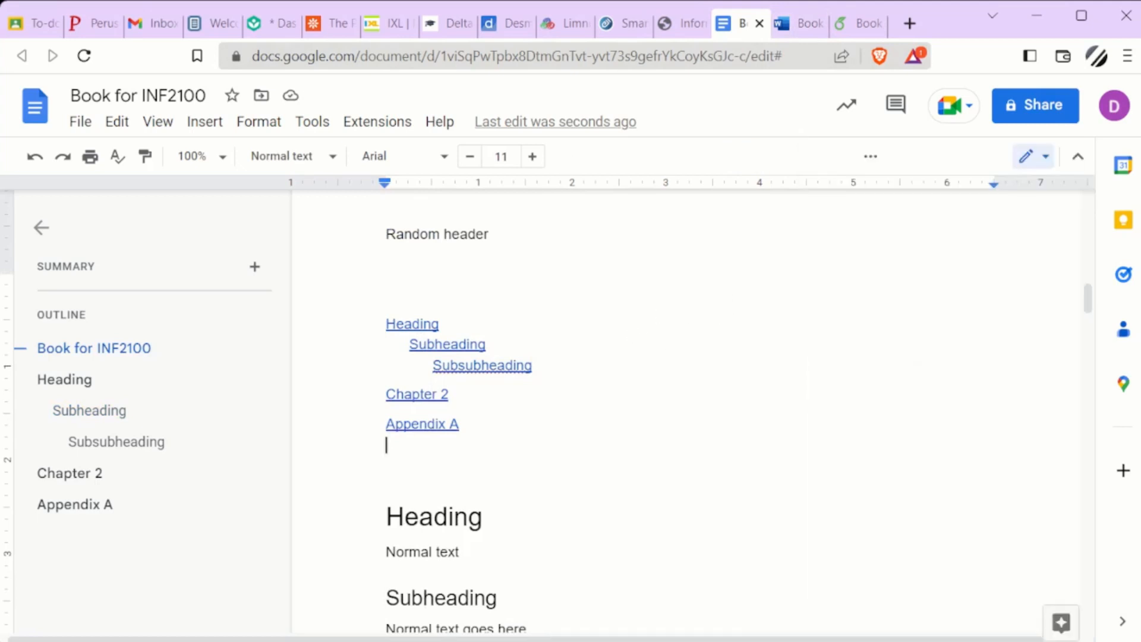
scroll(739, 366, "down", 15)
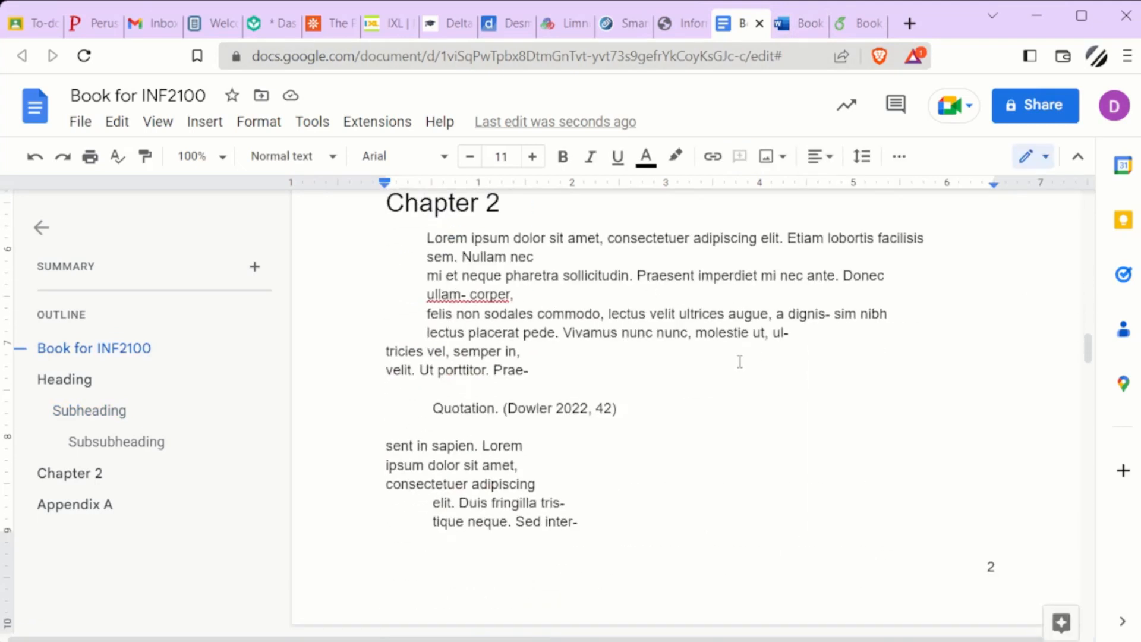
scroll(740, 361, "down", 20)
scroll(717, 368, "down", 20)
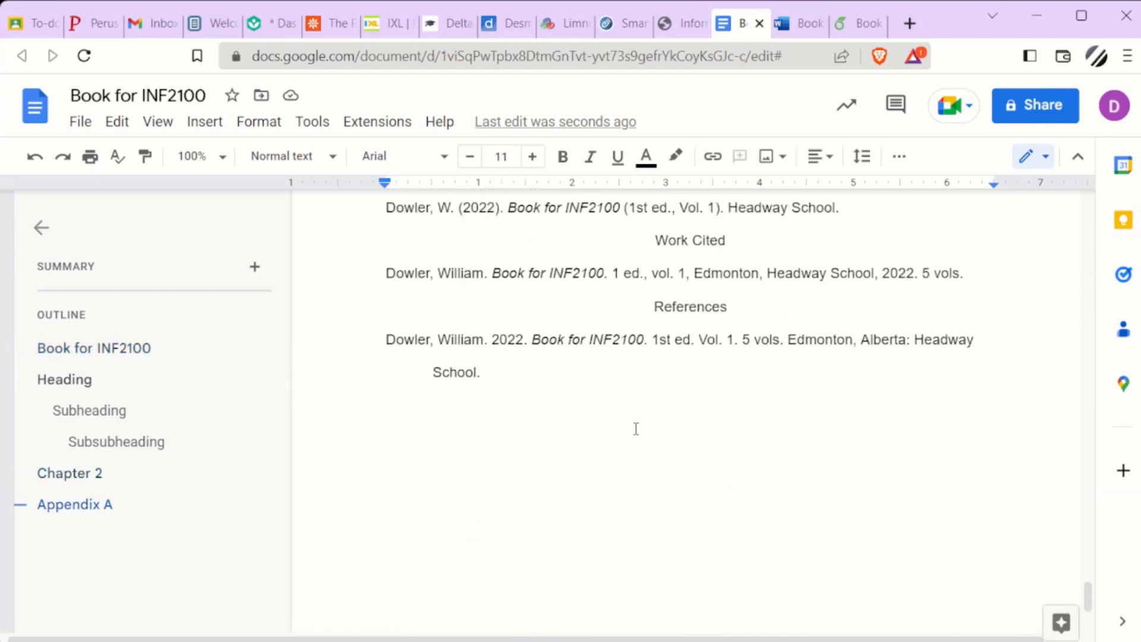
scroll(569, 518, "up", 8)
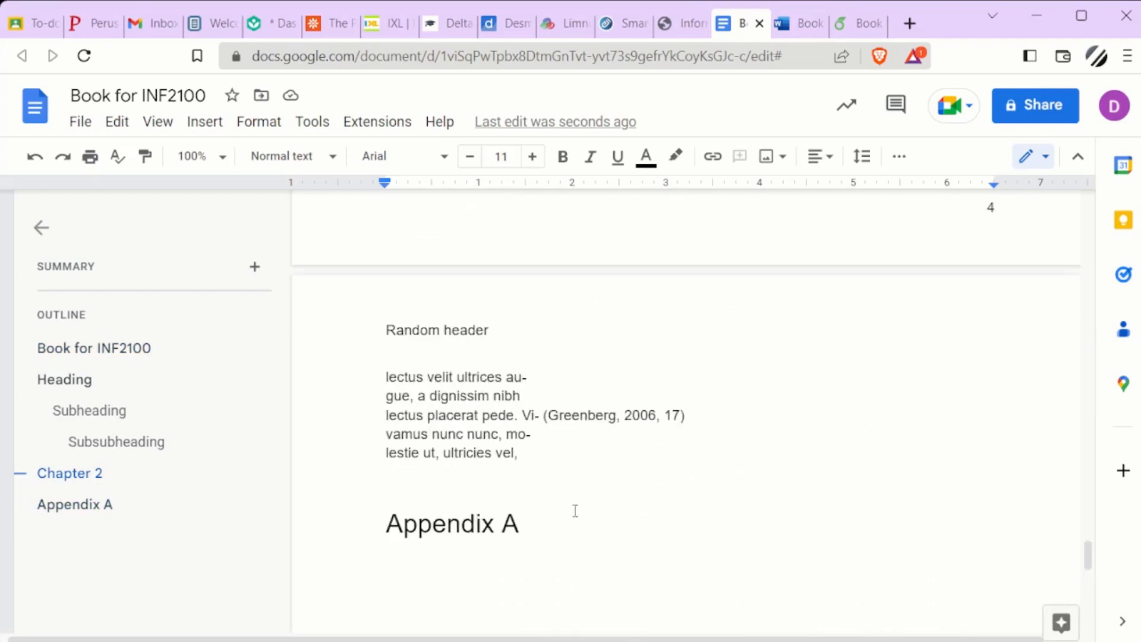
Step: Switch to the Word online copy of Book for INF2100 and add the line "Appendix A" below the last paragraph of Chapter 2
left_click(799, 33)
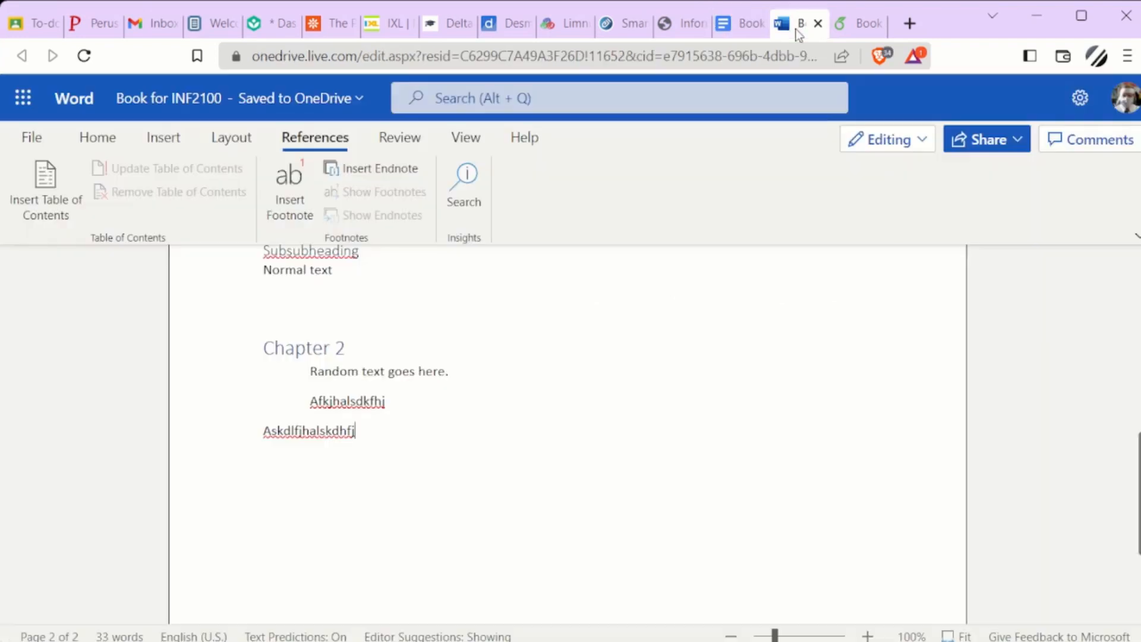
scroll(419, 362, "up", 2)
scroll(418, 362, "down", 2)
key("Return")
key("Return")
type("Appendix A")
Step: Apply the Heading 1 style to the "Appendix A" line
key("shift+Home")
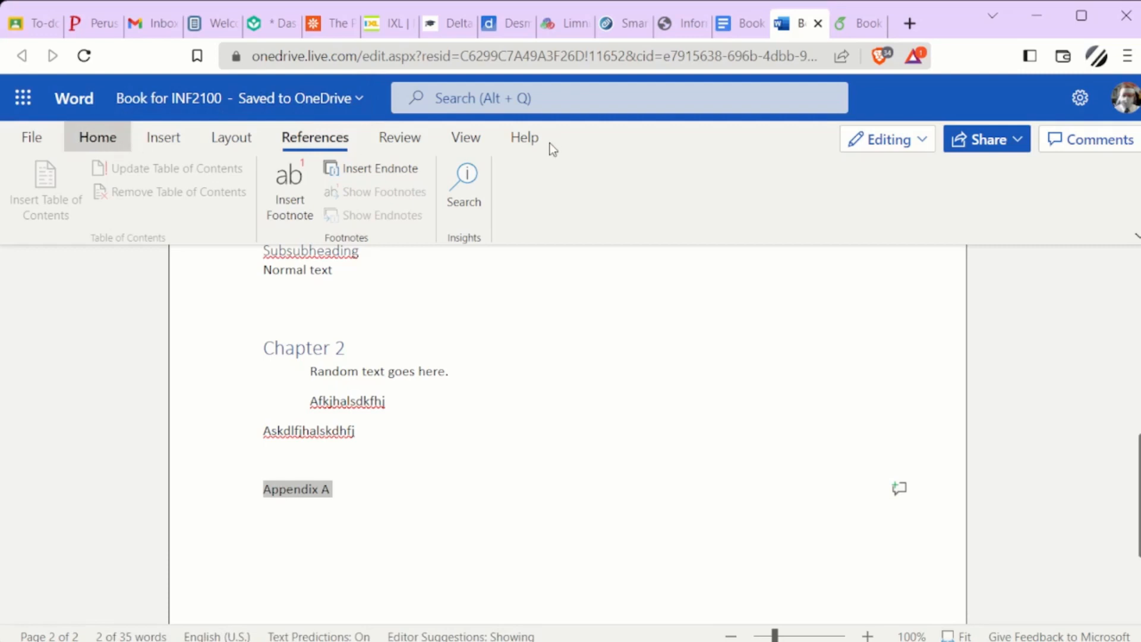
left_click(622, 221)
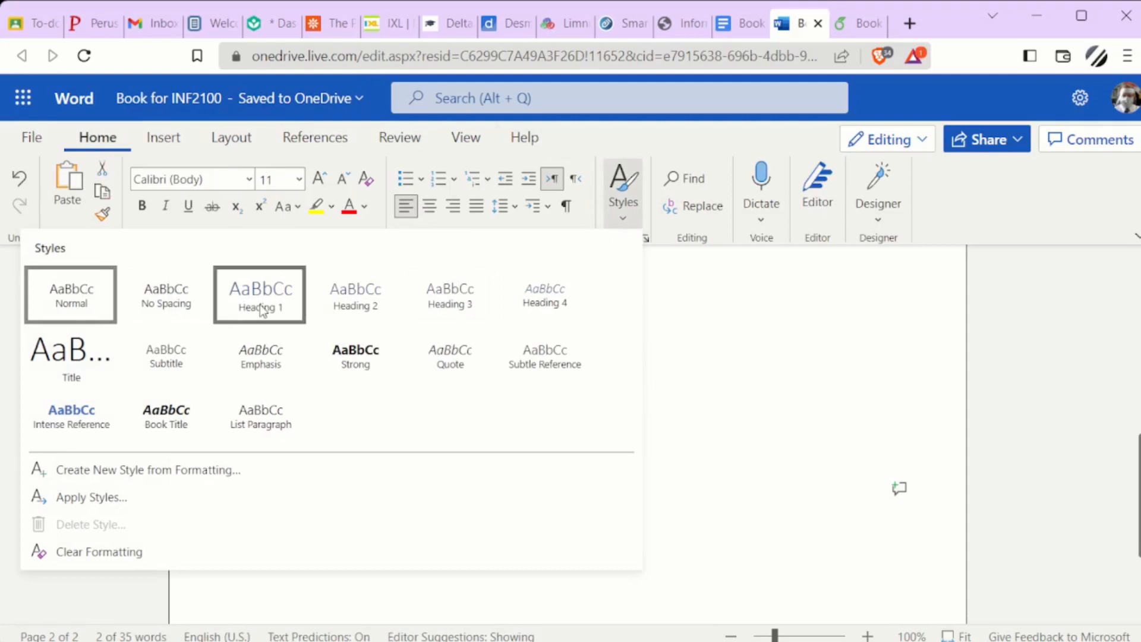
left_click(276, 309)
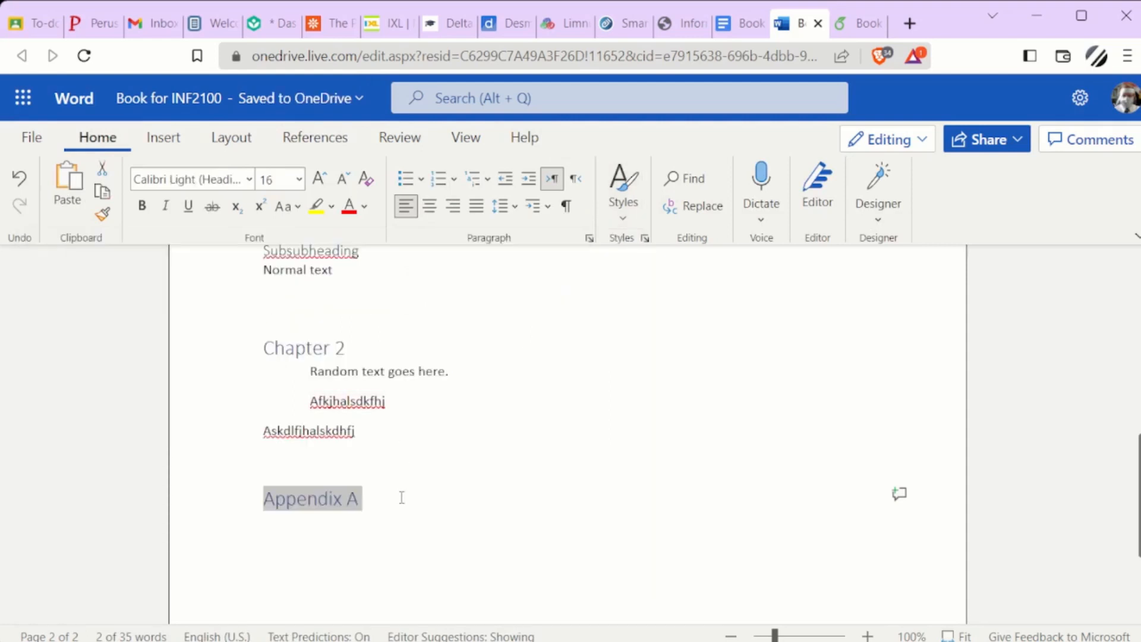
left_click(398, 498)
Step: Update the table of contents to include Appendix A, and bring up the referencing commands back at that heading
scroll(392, 499, "up", 10)
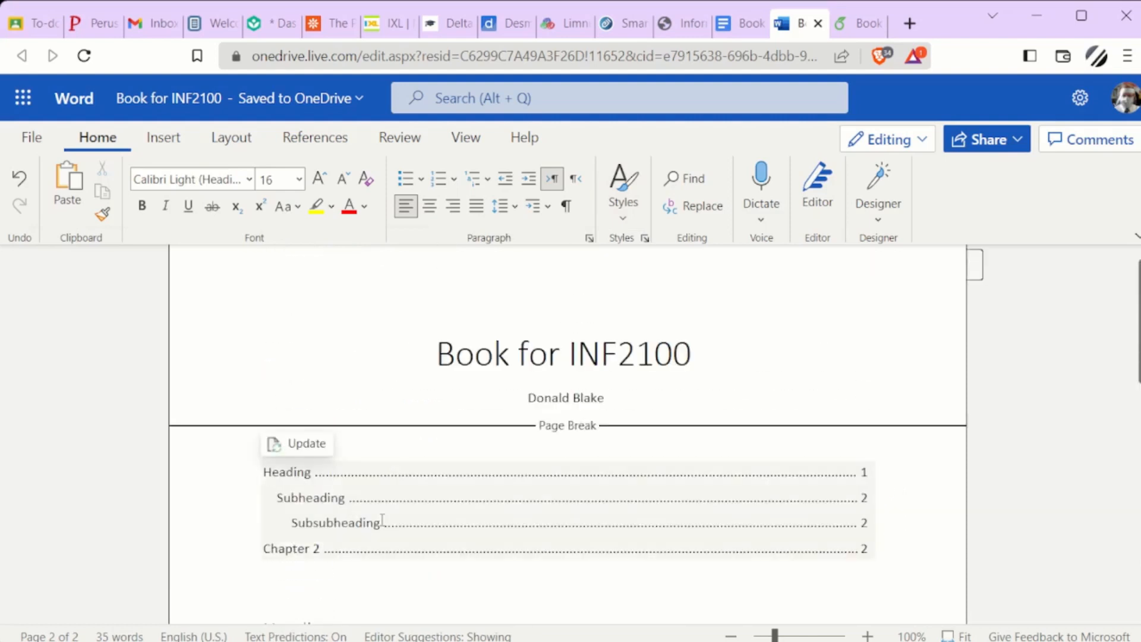
left_click(308, 450)
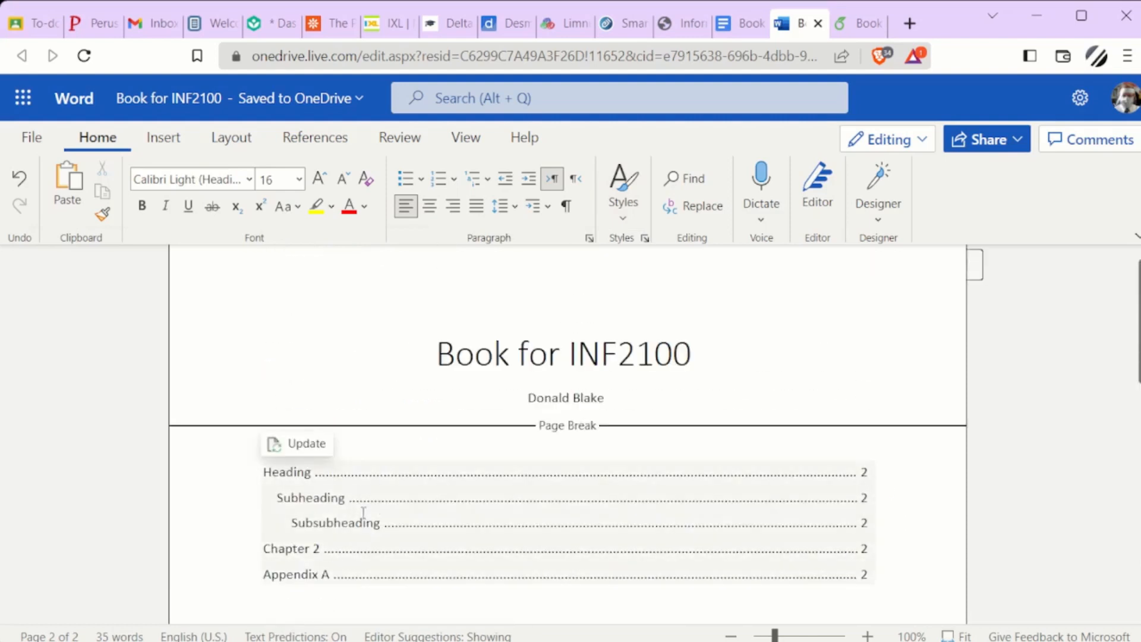
scroll(283, 458, "down", 2)
left_click(472, 466, "ctrl")
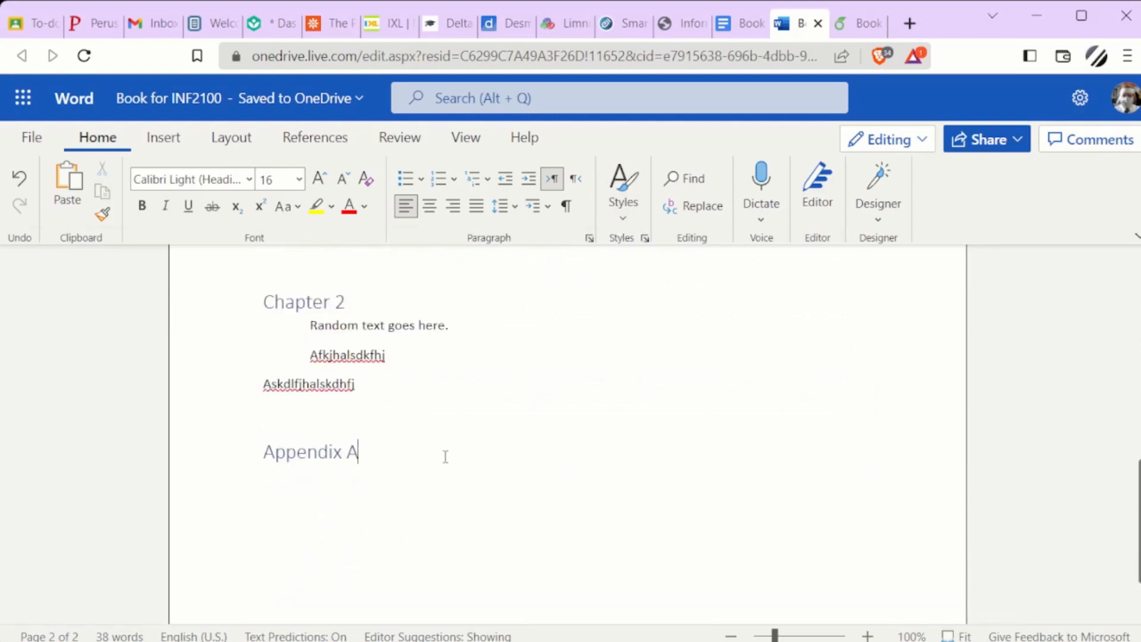
left_click(305, 145)
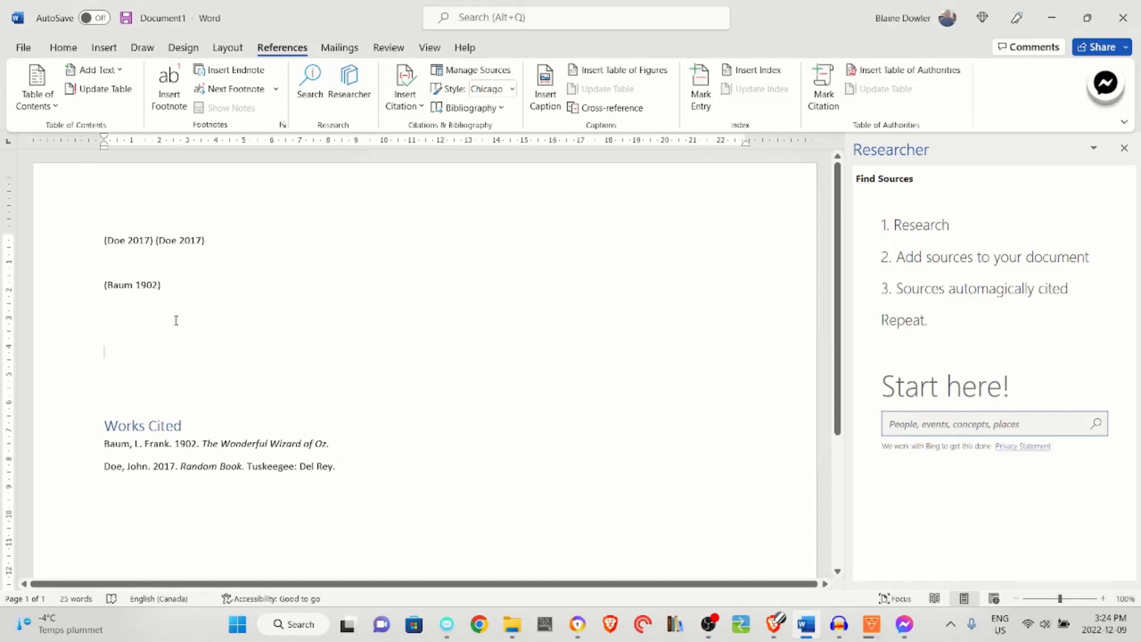
Step: Enter "Quadratic equations" above Works Cited in desktop Word's Document1 and mark it as index entry "Equations" with subentry "Quadratic"
type("Quadrat")
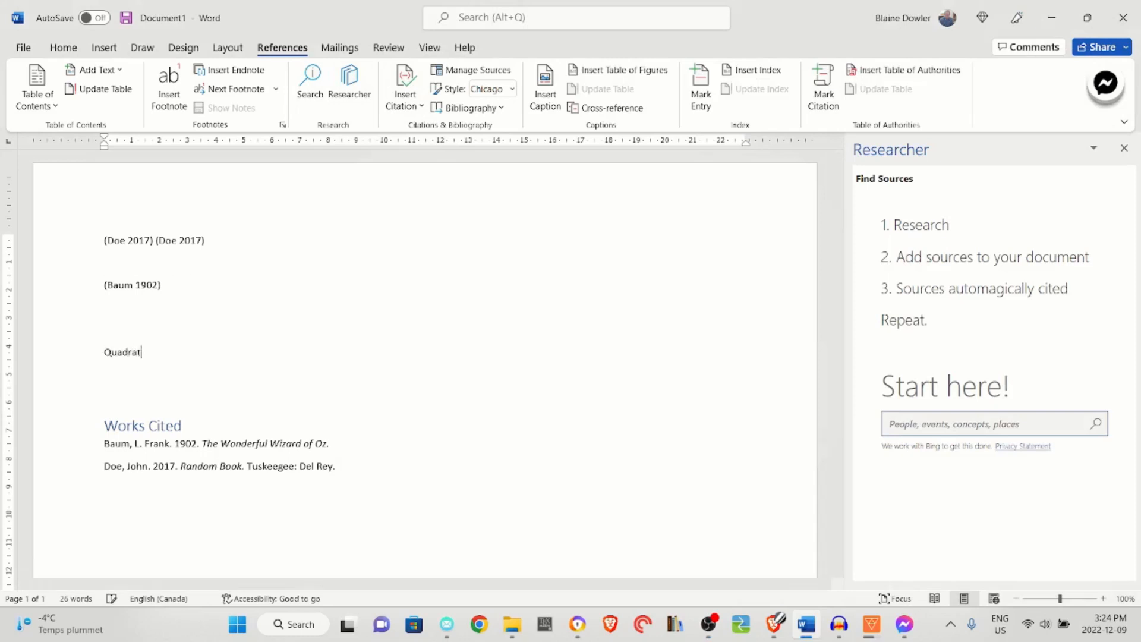
type("ic equations")
left_click(700, 82)
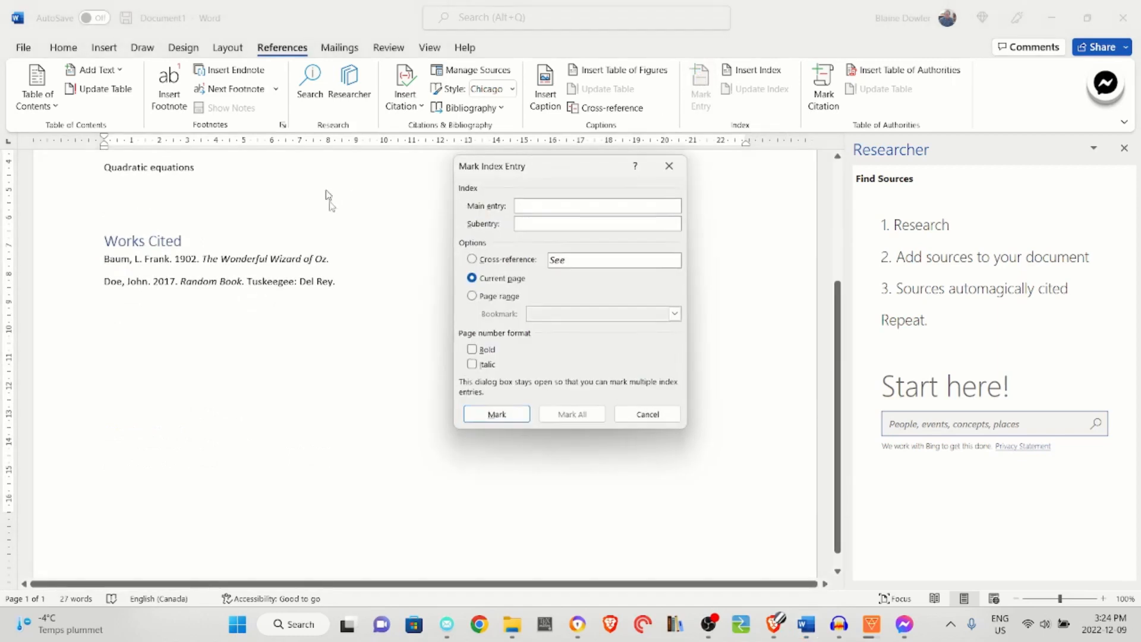
type("Equations")
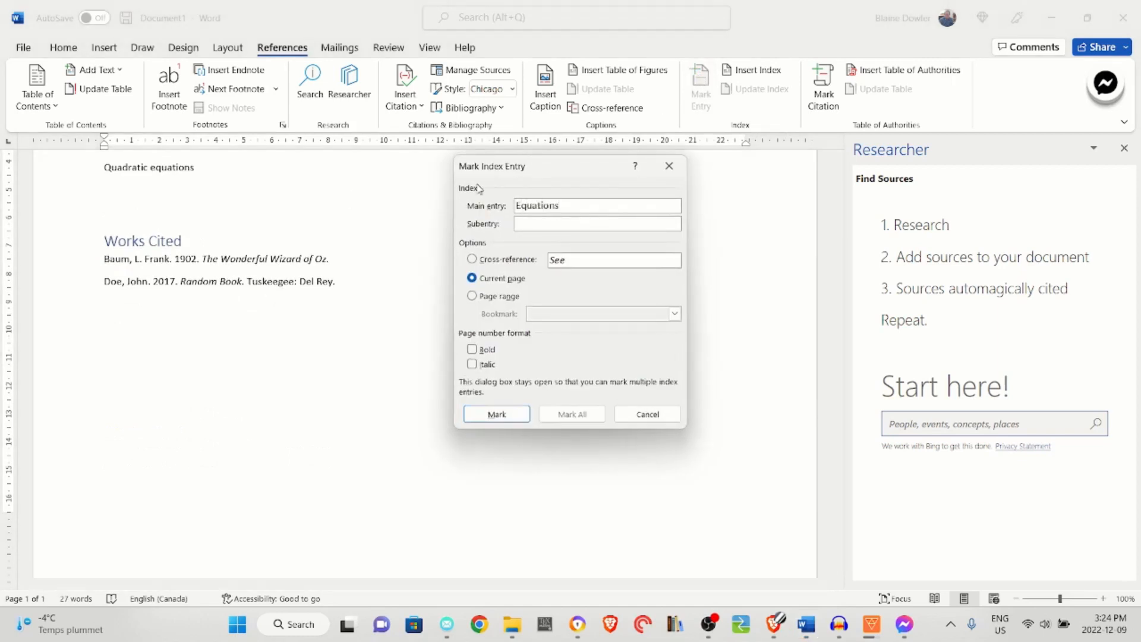
type("Quadratic")
left_click(497, 415)
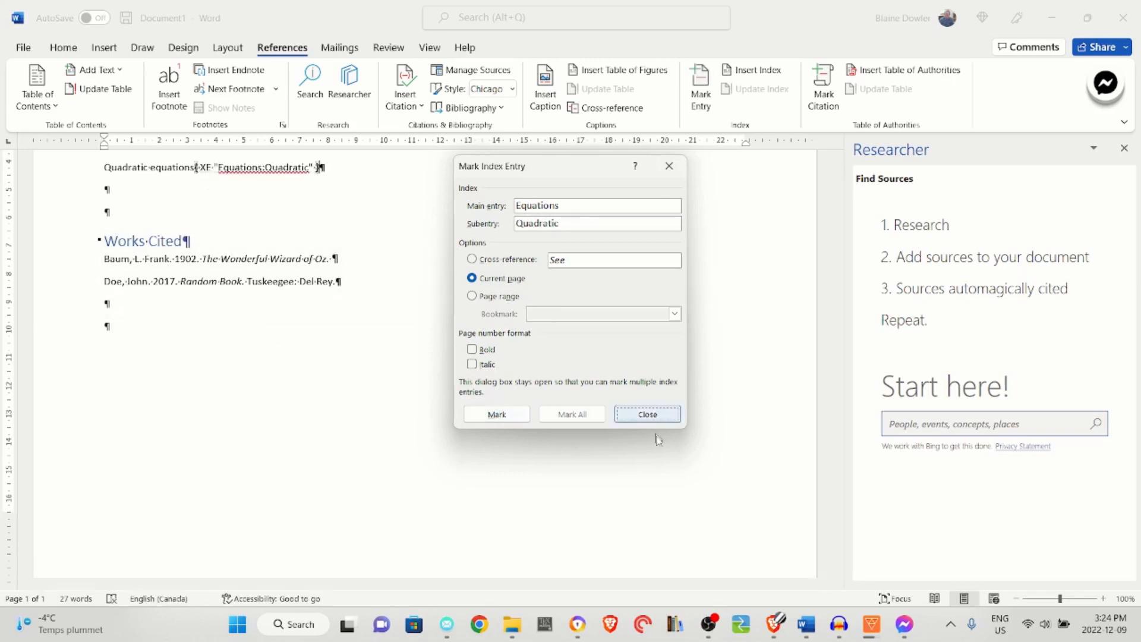
left_click(647, 414)
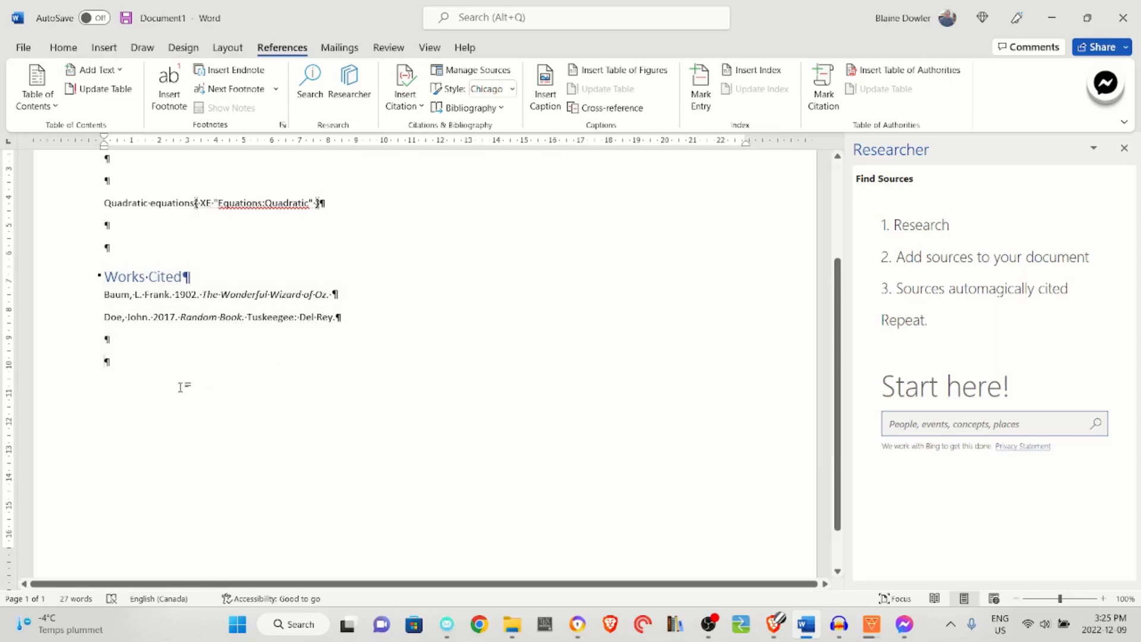
Step: Insert an indented two-column index on a new line below the Works Cited list
key("Return")
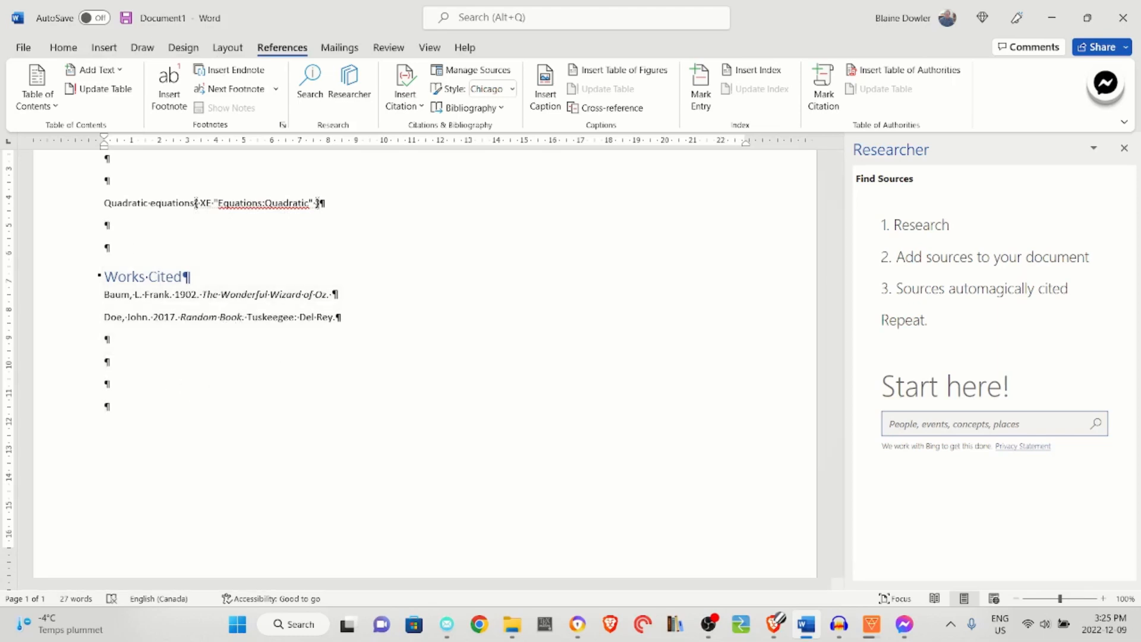
left_click(744, 72)
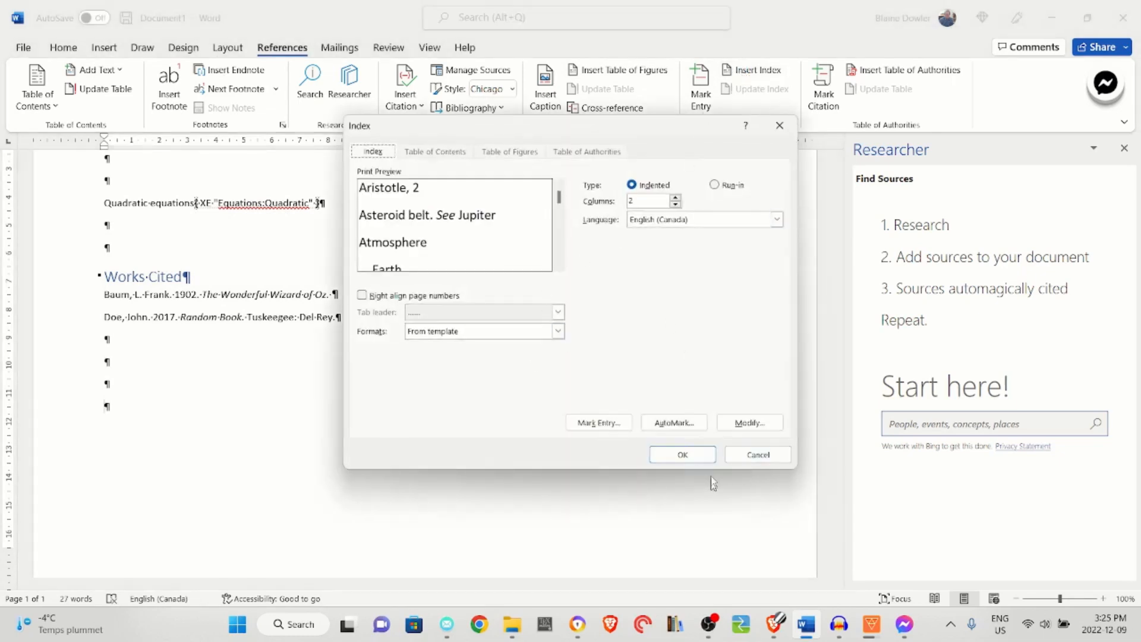
left_click(682, 454)
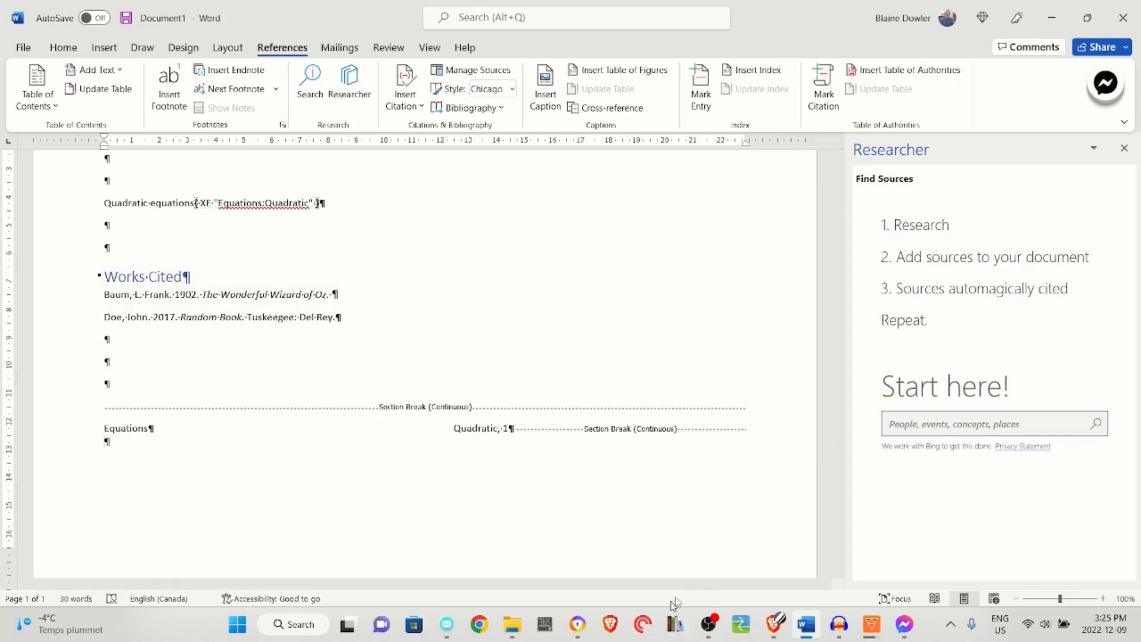
left_click(713, 624)
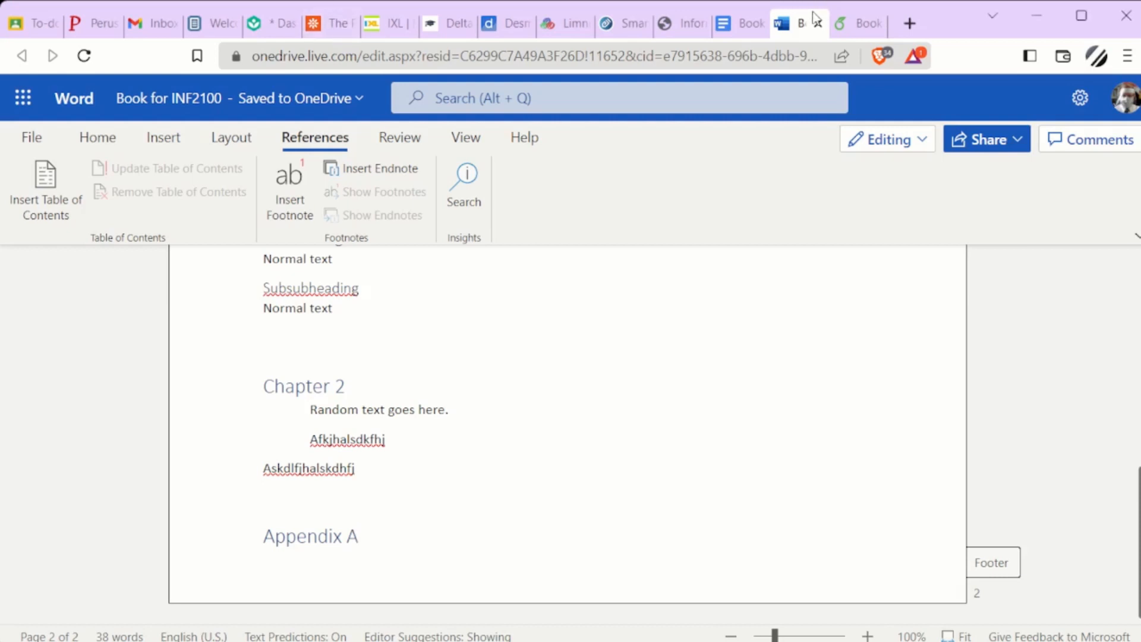
Step: Switch to the Overleaf project and add a \backmatter command on its own line between the footnote line and \printbibliography
left_click(859, 24)
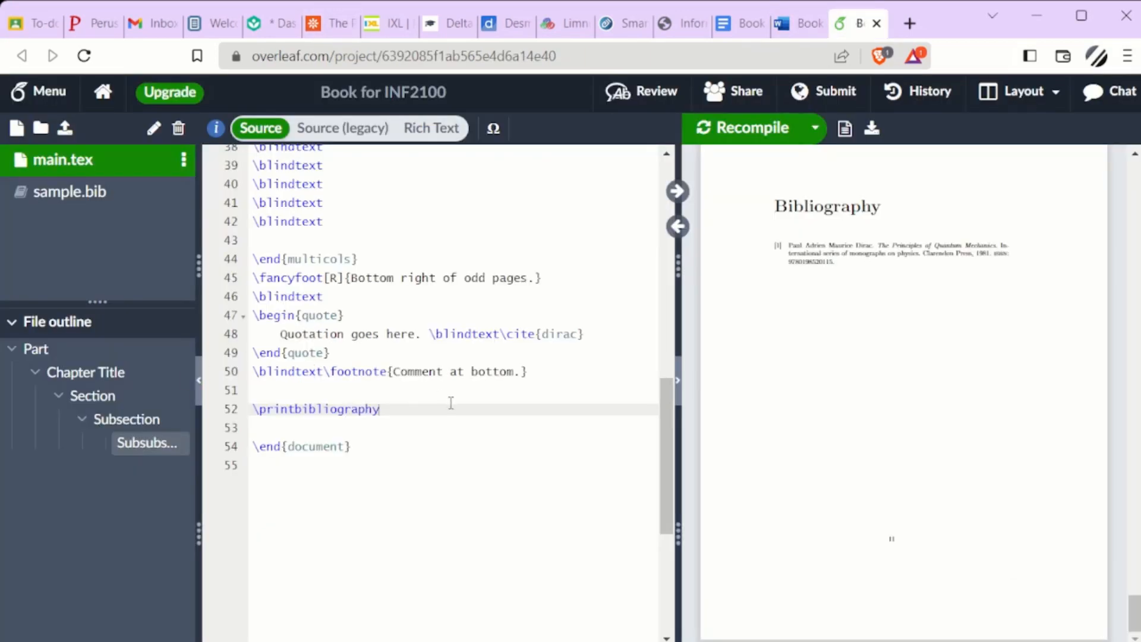
scroll(451, 401, "up", 3)
scroll(918, 290, "up", 2)
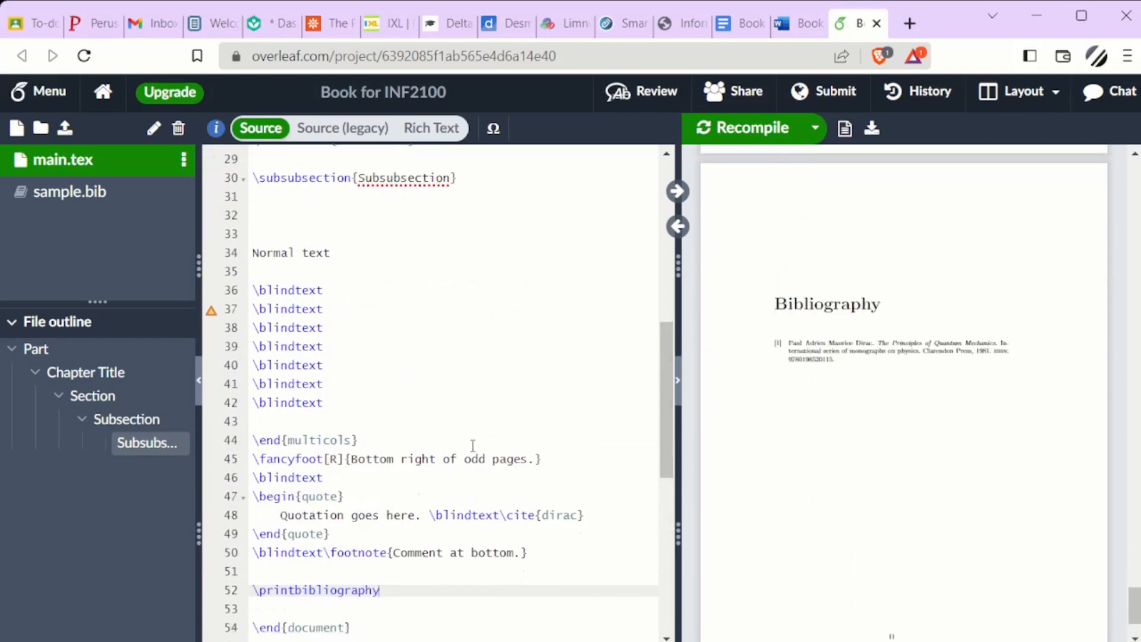
scroll(392, 397, "down", 3)
left_click(407, 390)
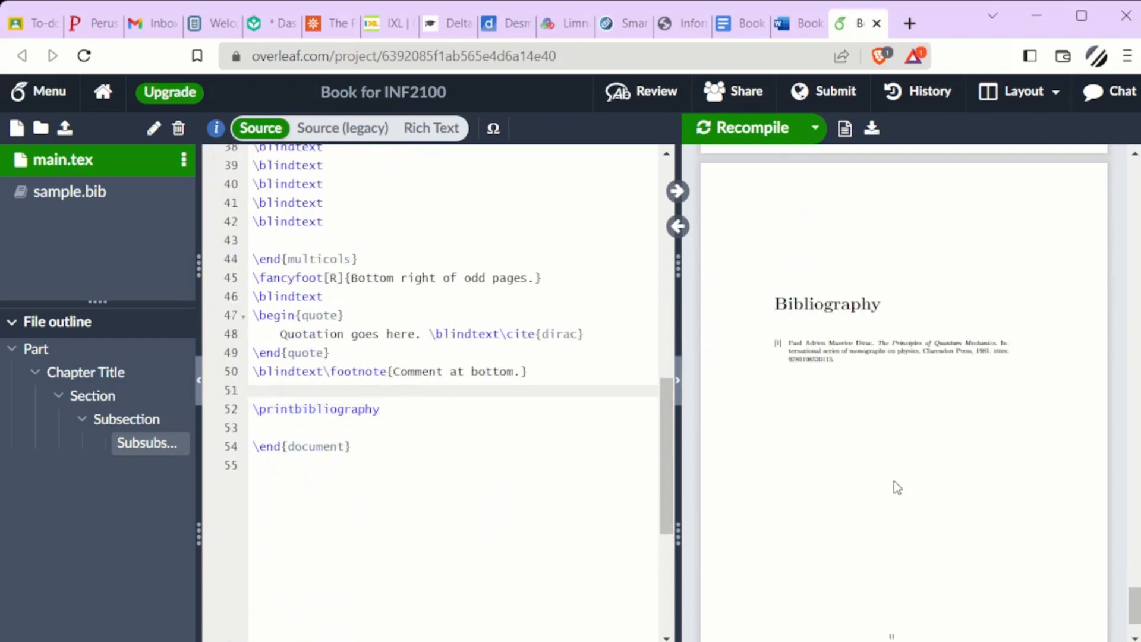
key("Return")
key("Return")
key("Up")
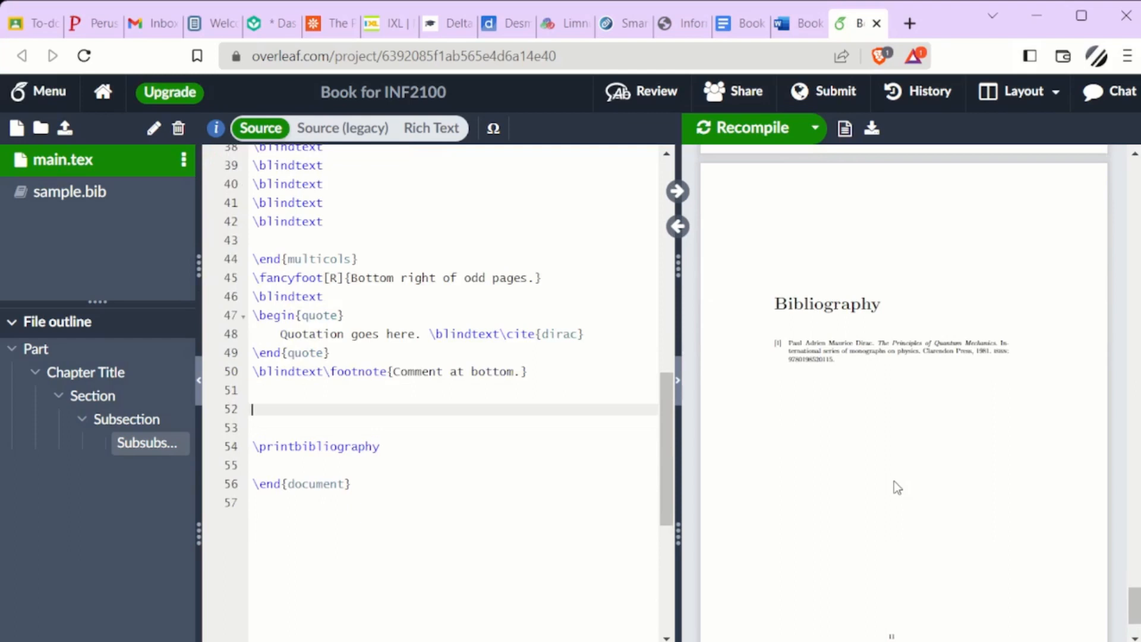
type("\back")
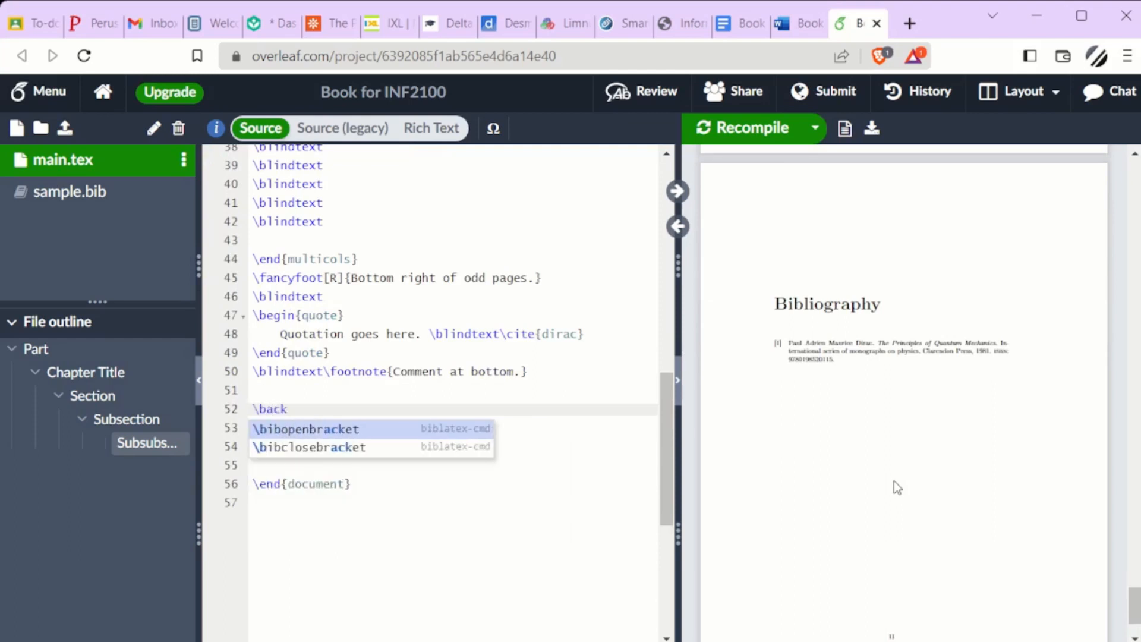
type("batter")
key("Return")
key("Return")
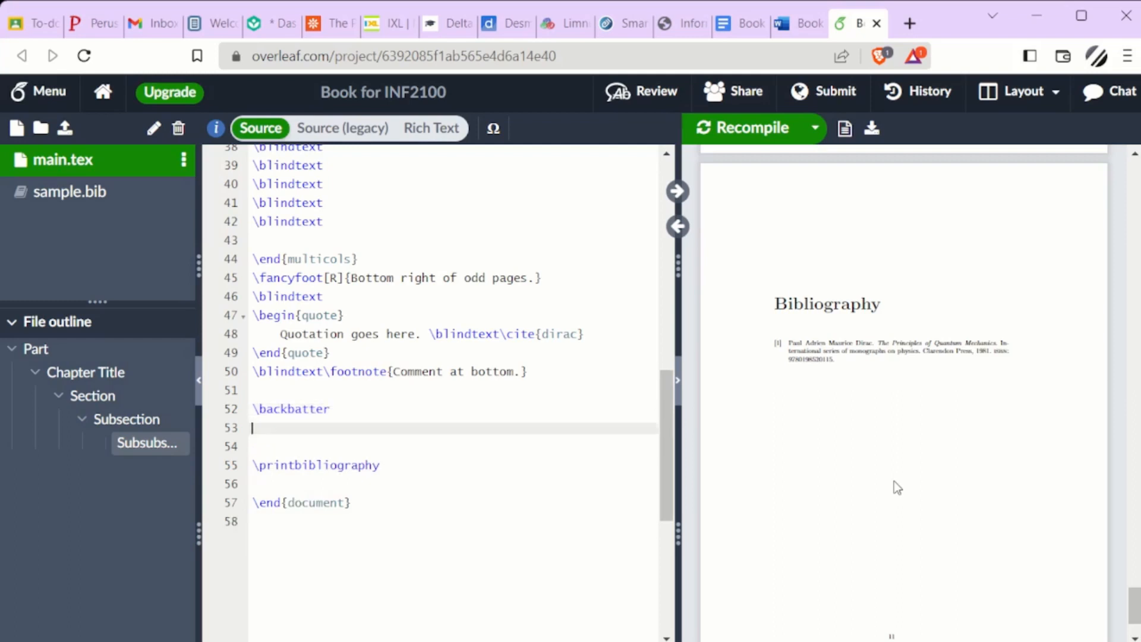
key("Down")
key("Up")
key("Up")
key("Up")
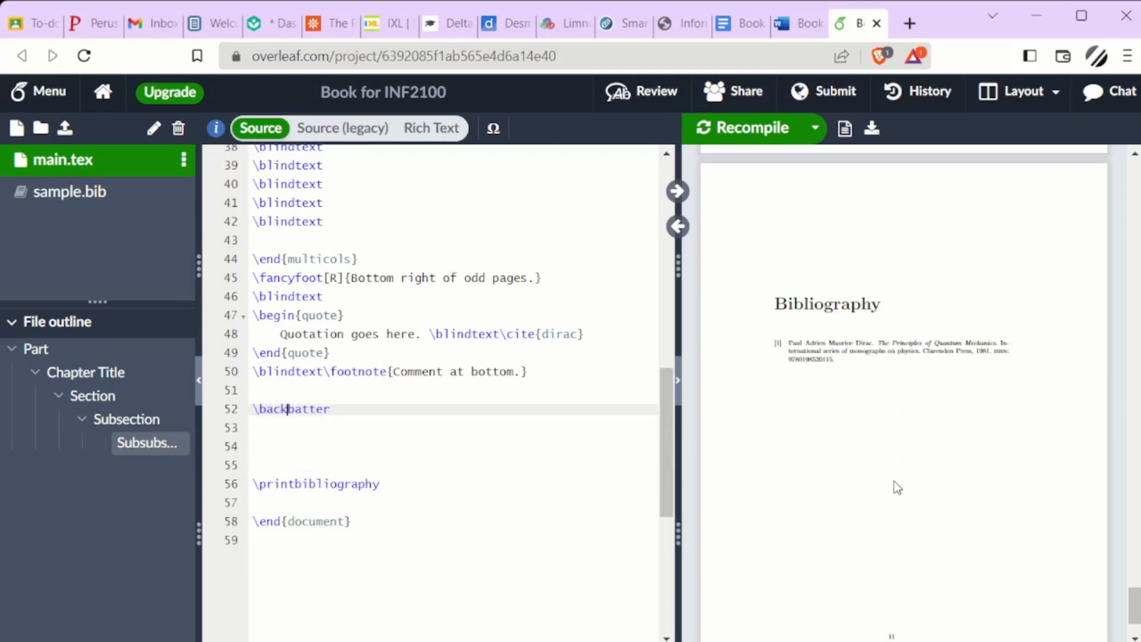
Step: Add a chapter titled "Equations" below \backmatter, and recompile to check the contents page in the PDF
key("Down")
key("Down")
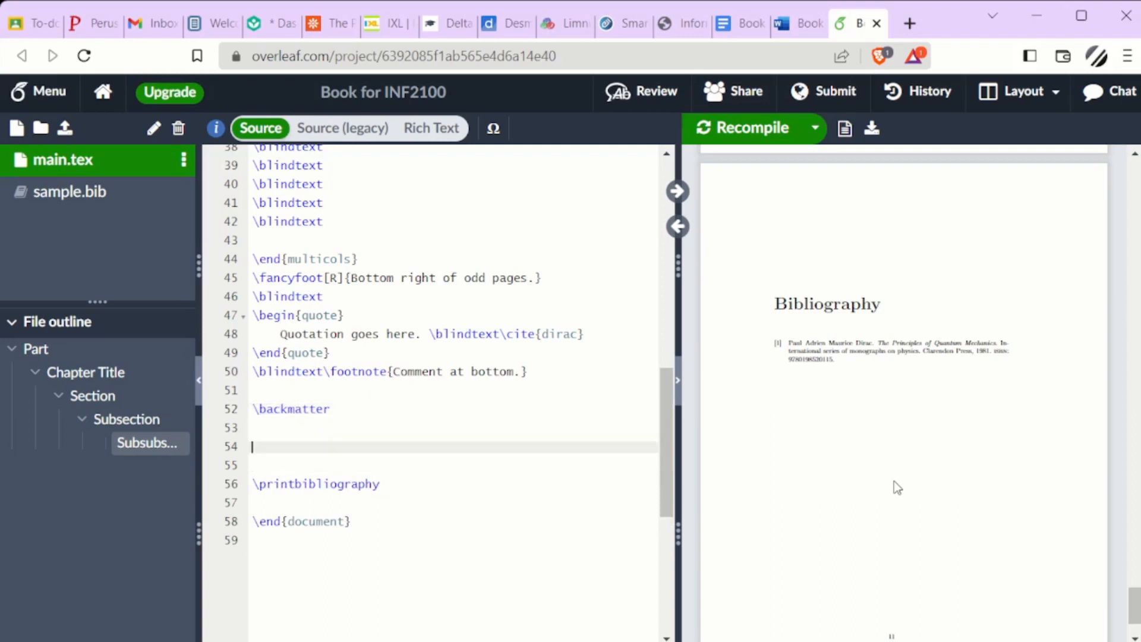
type("\\chapter{")
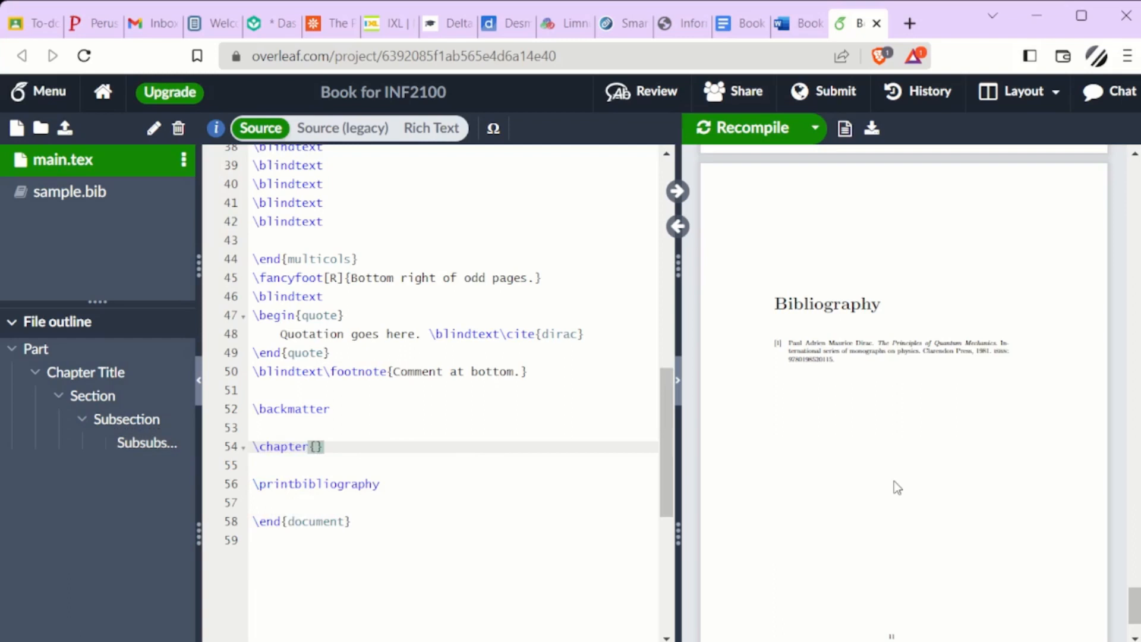
type("Equations")
left_click(721, 127)
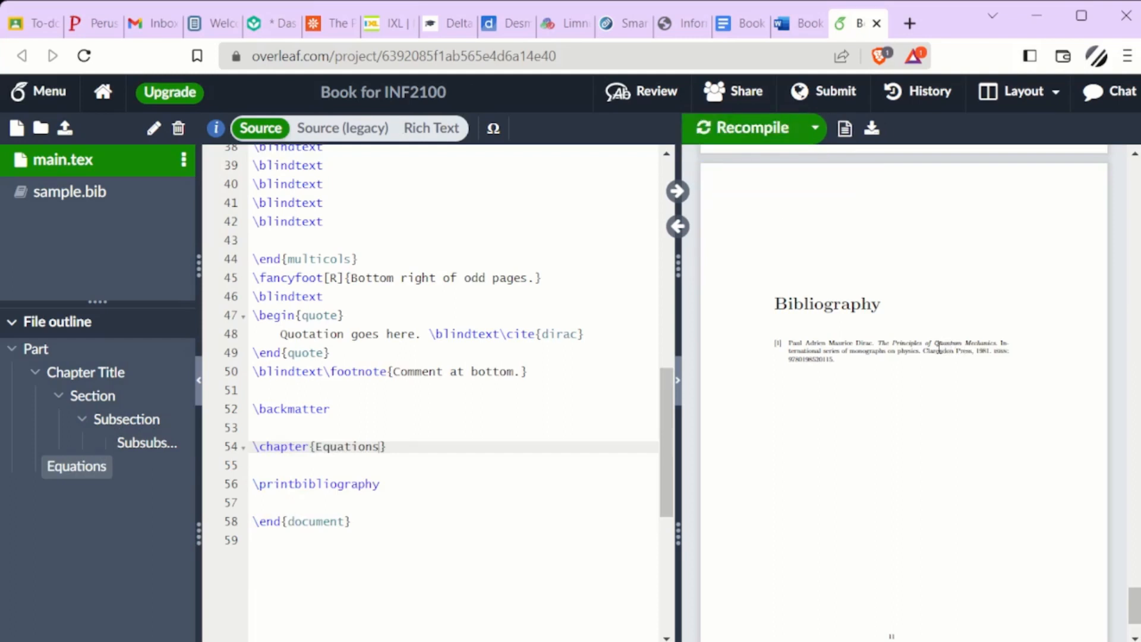
scroll(798, 510, "up", 10)
scroll(814, 533, "up", 15)
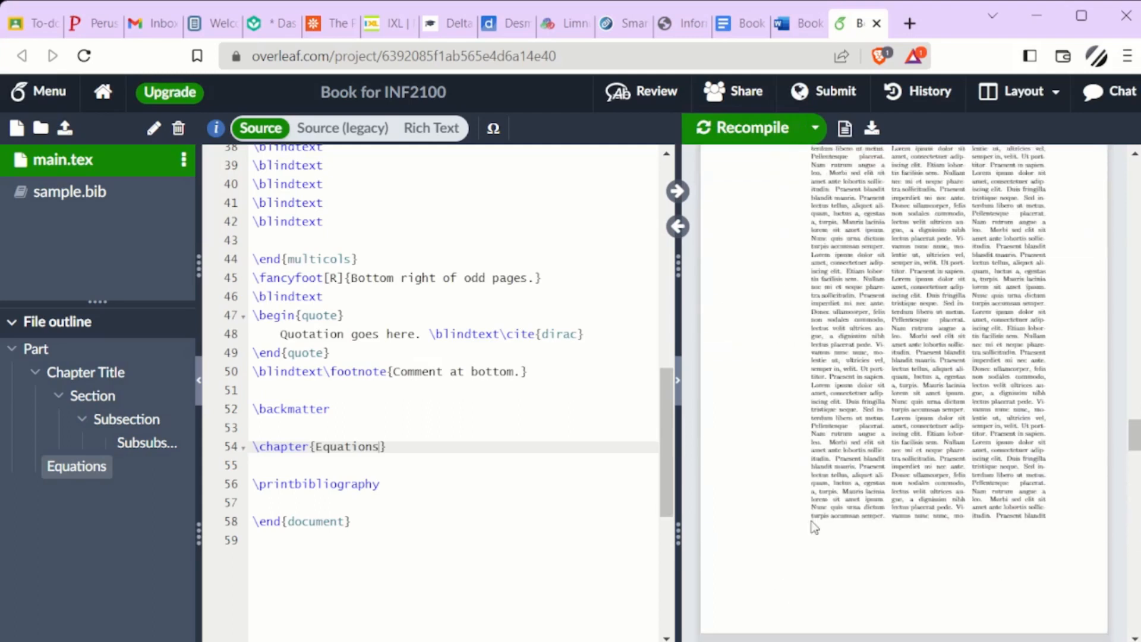
scroll(812, 518, "up", 10)
scroll(818, 512, "down", 2)
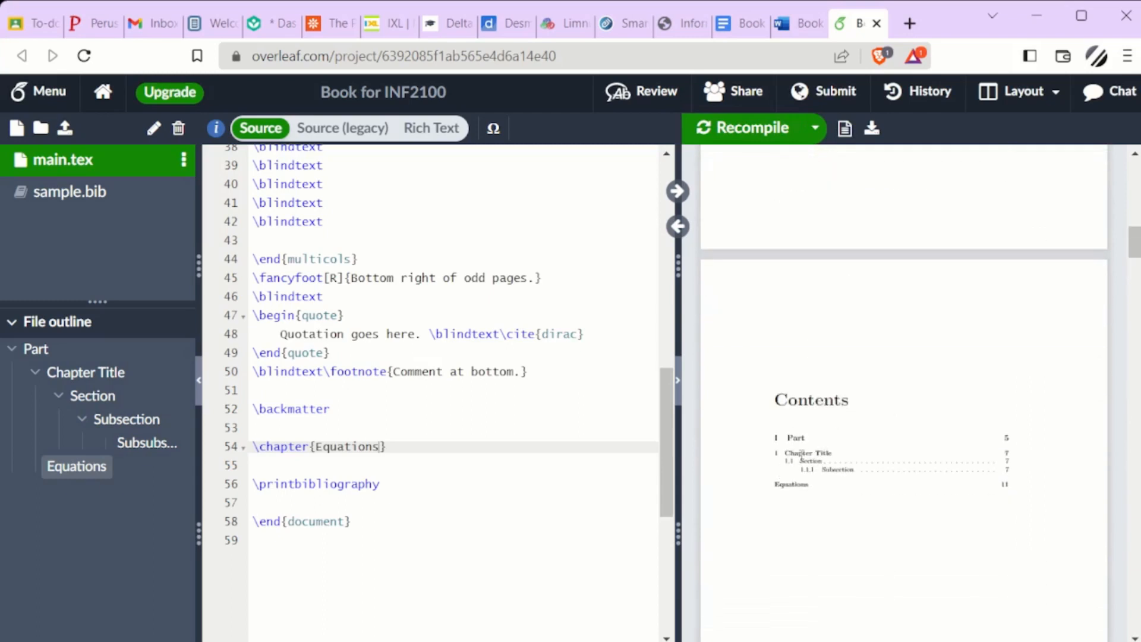
Step: Load the makeidx package in the preamble, directly below the sample.bib bibliography resource line
left_click(303, 432)
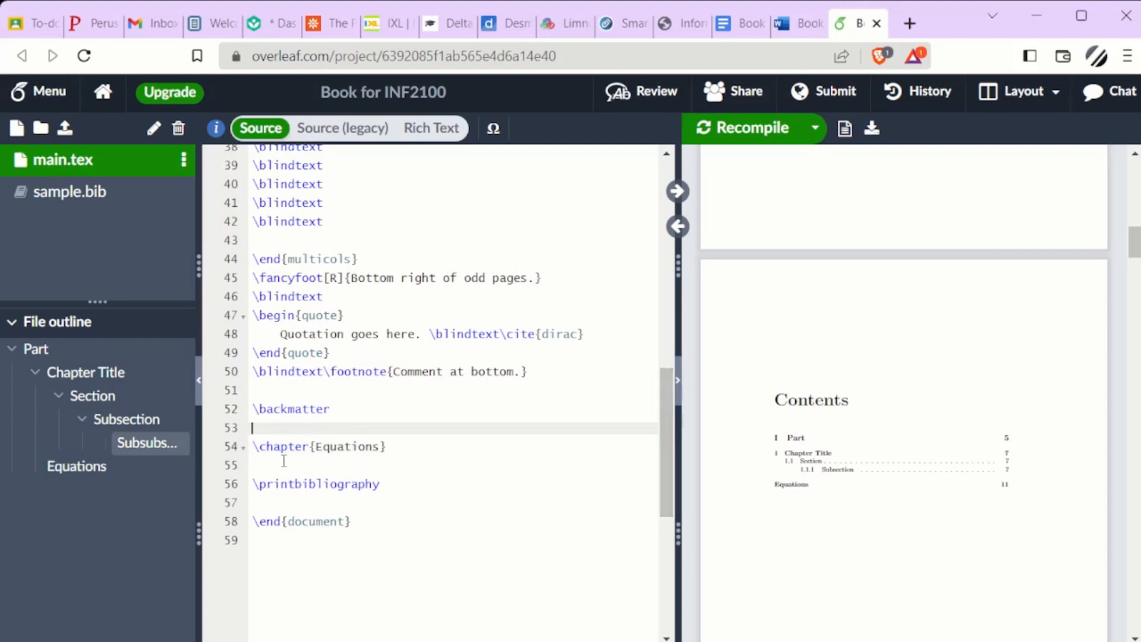
left_click(315, 445)
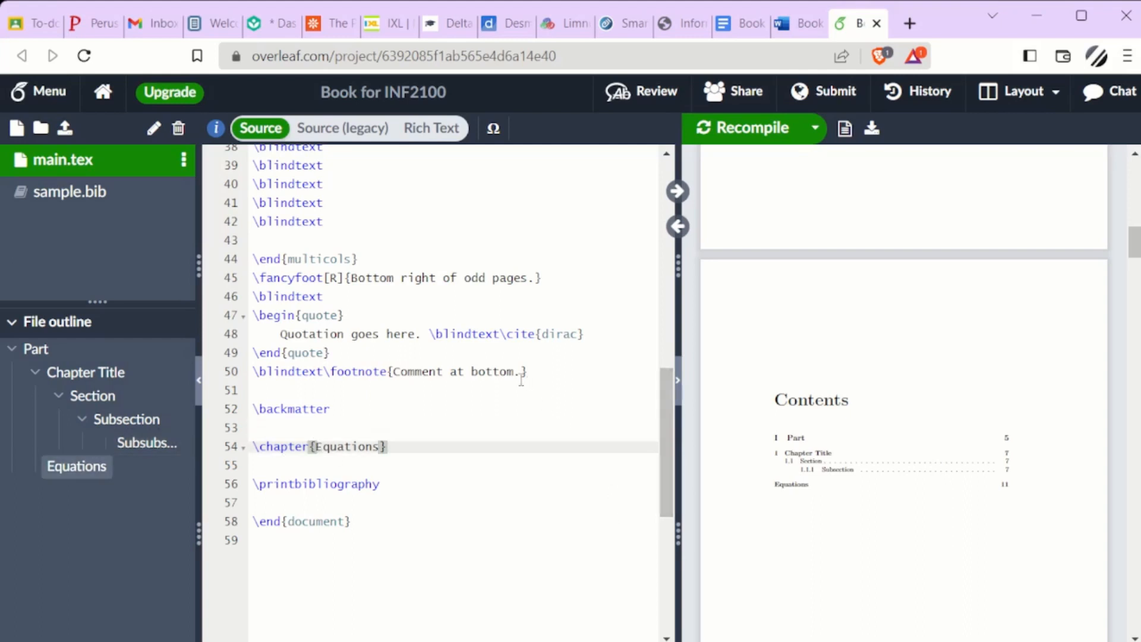
scroll(416, 444, "up", 12)
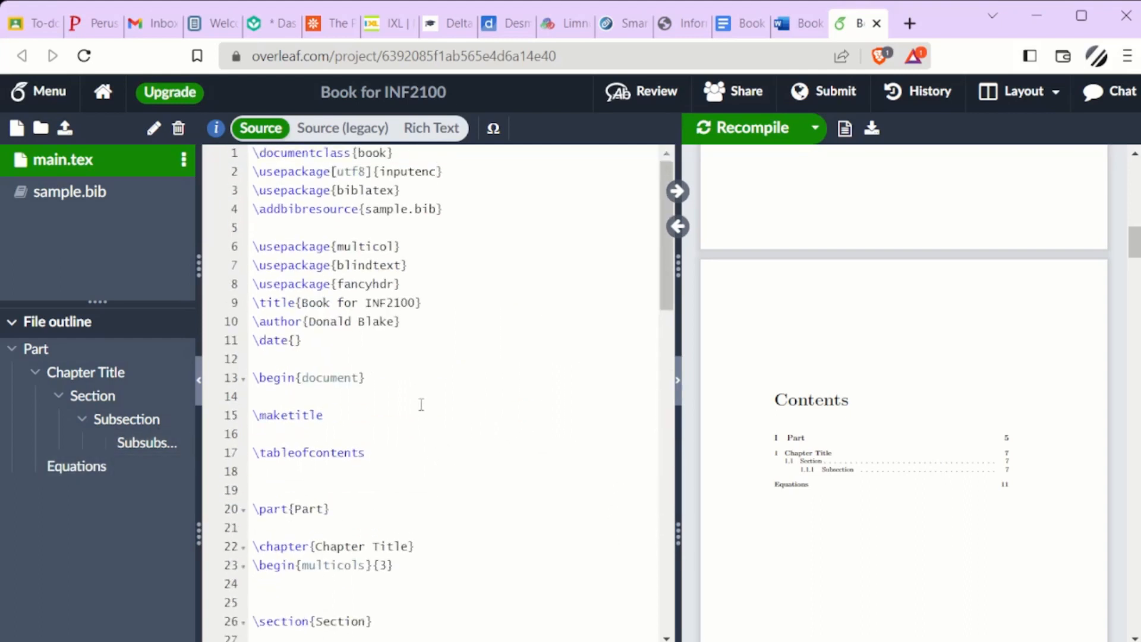
left_click(383, 225)
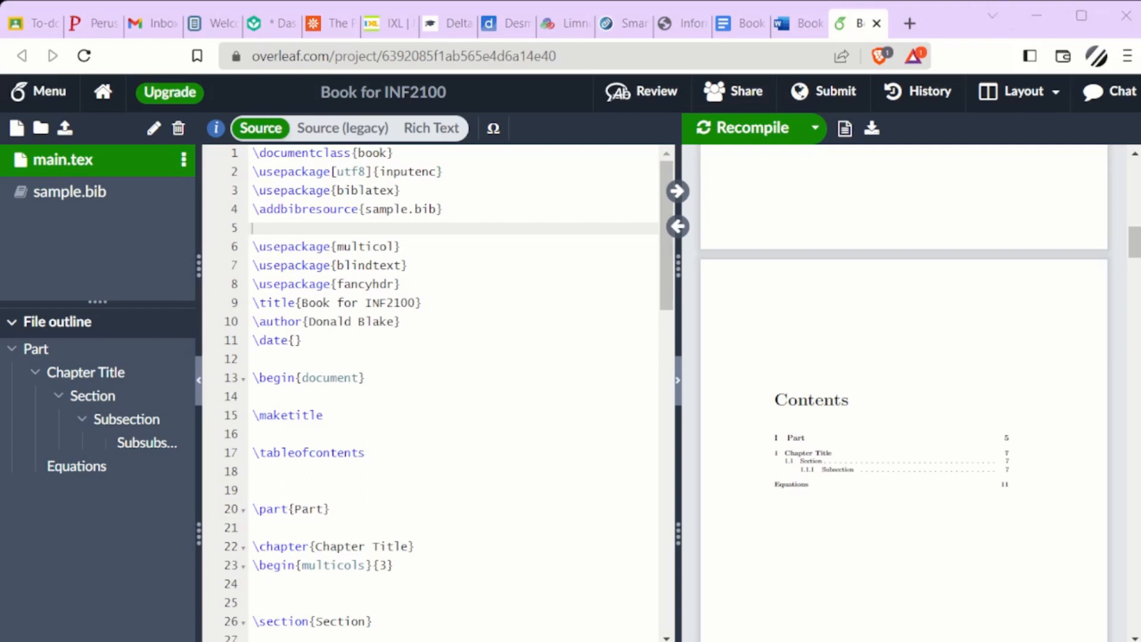
type("\\usep")
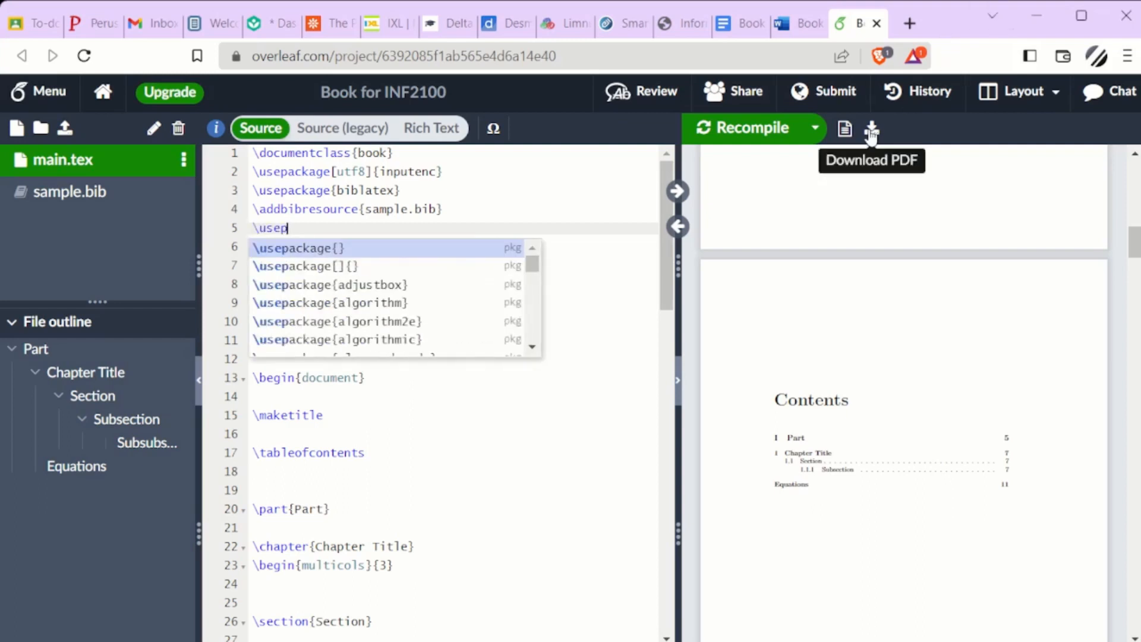
key("Return")
type("make")
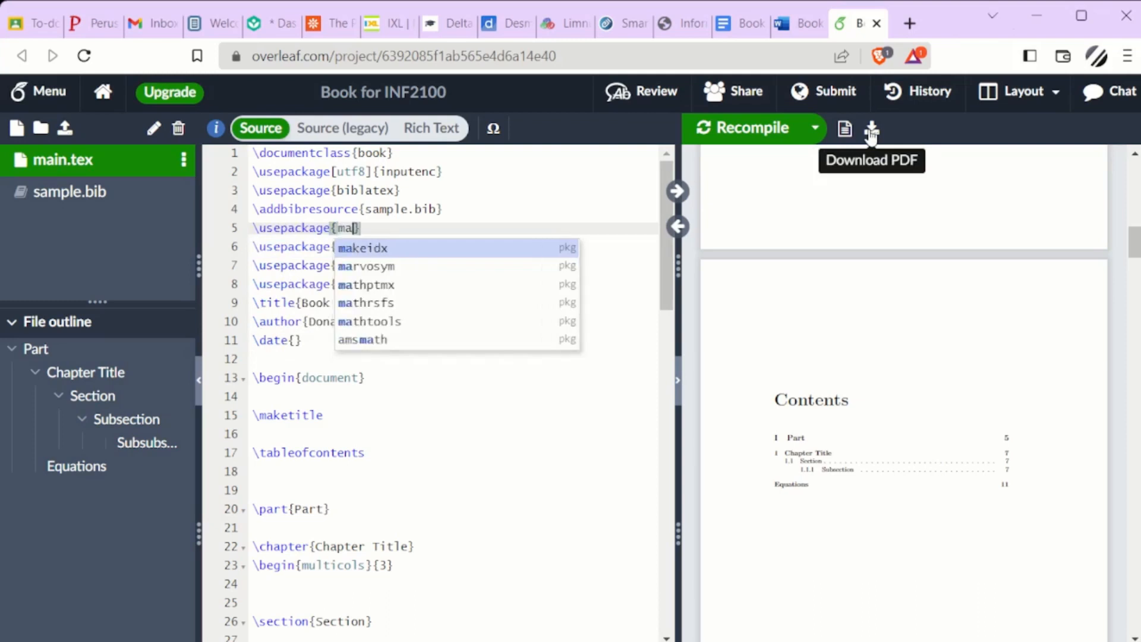
key("Return")
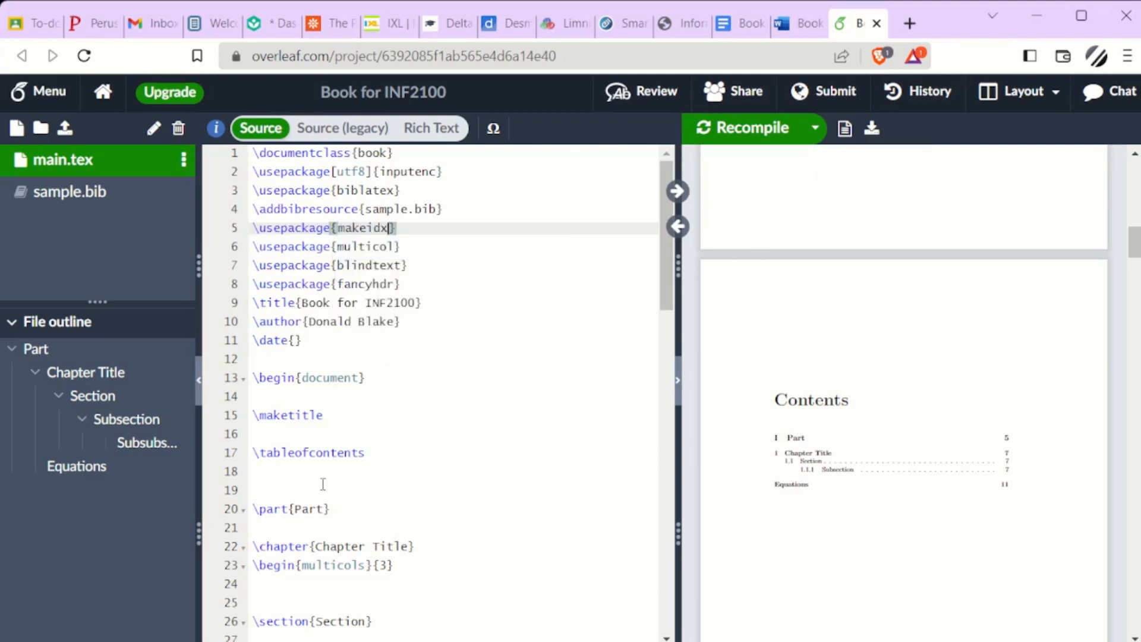
Step: Add the \makeindex command to the preamble below the \date line, keeping a blank line before the document begins
left_click_drag(338, 341, 338, 358)
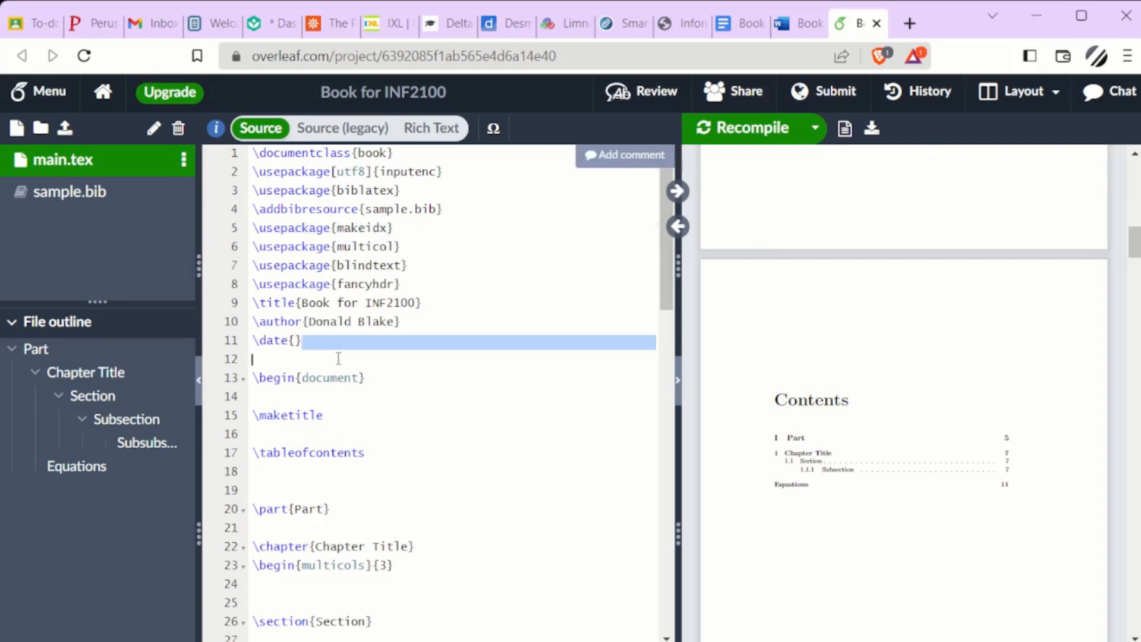
left_click(338, 358)
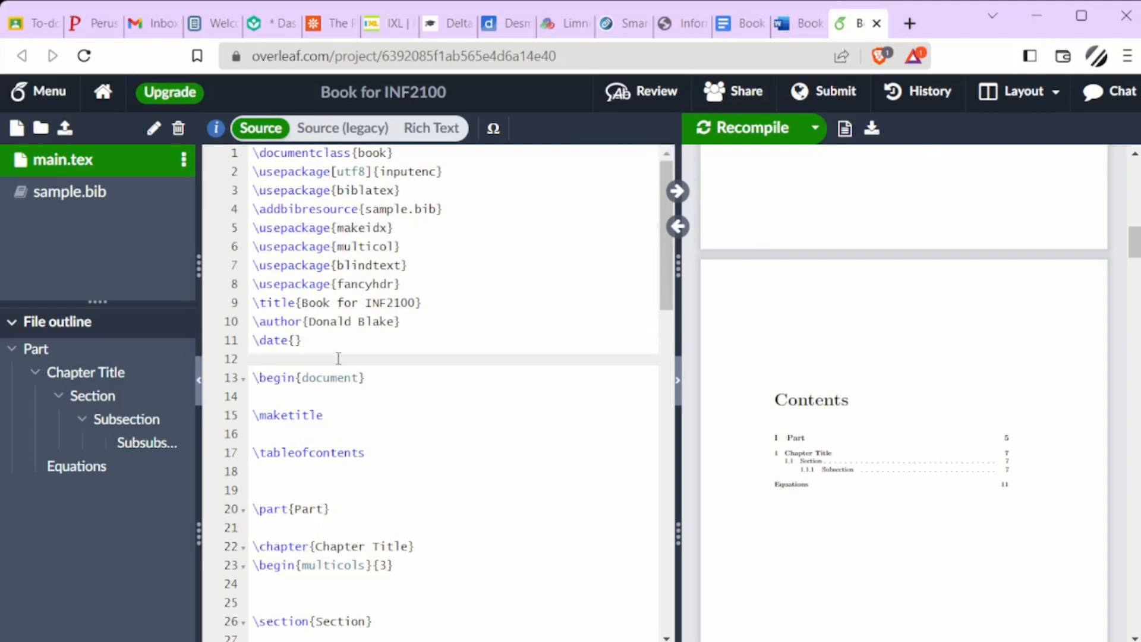
key("Return")
key("Up")
type("\\makeindex")
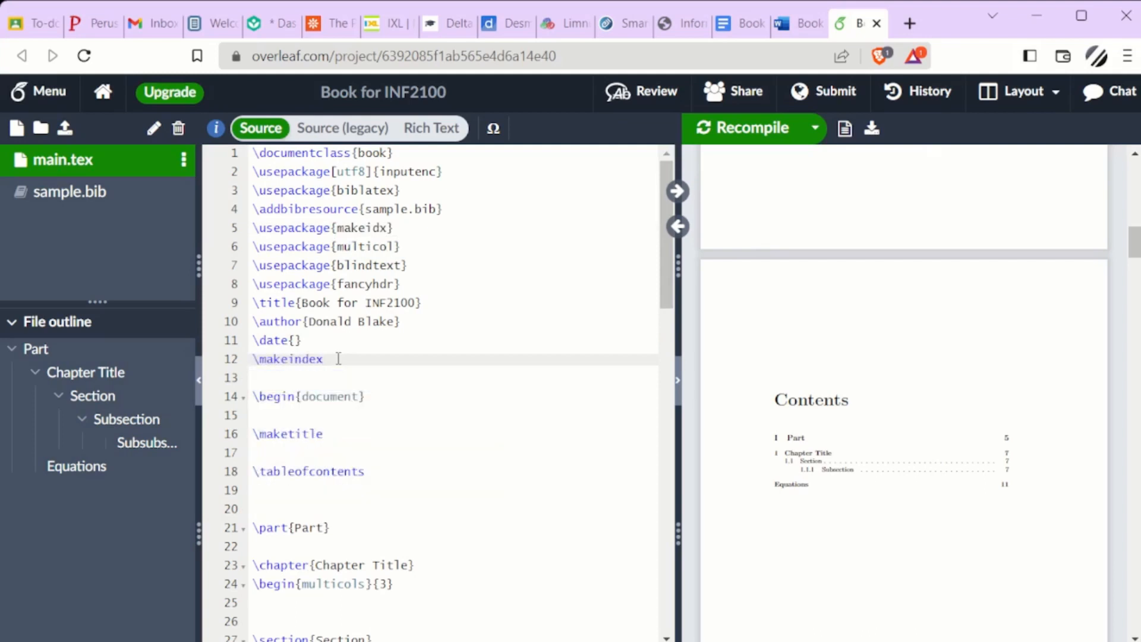
Step: Insert an empty display-math block delimited by \[ and \] between the footnote line and \backmatter
scroll(341, 357, "down", 12)
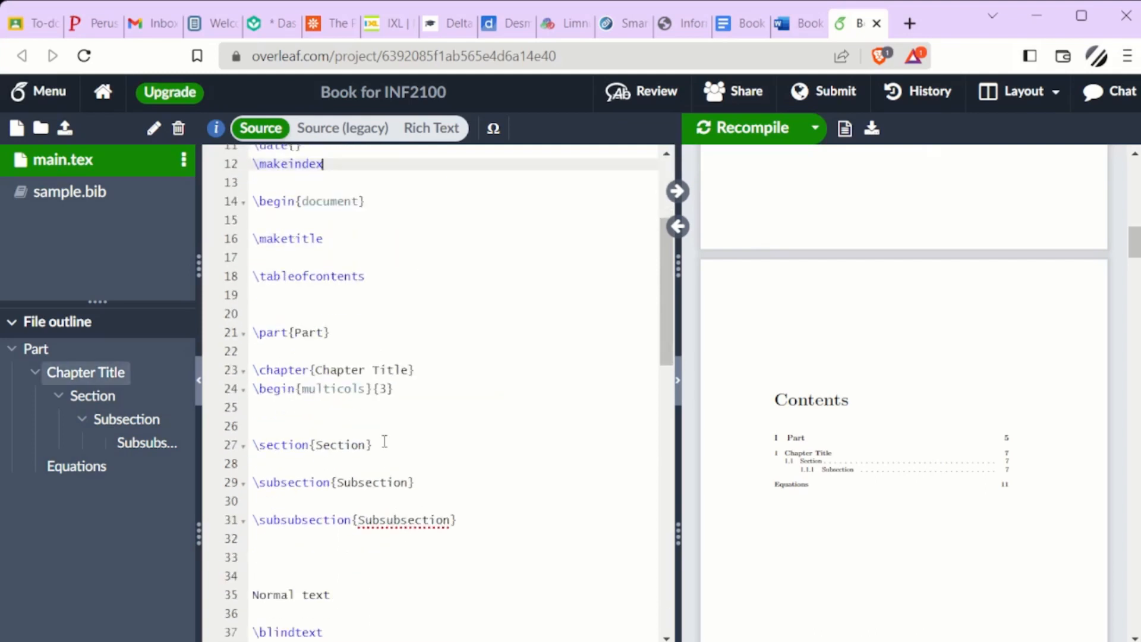
scroll(384, 434, "down", 1)
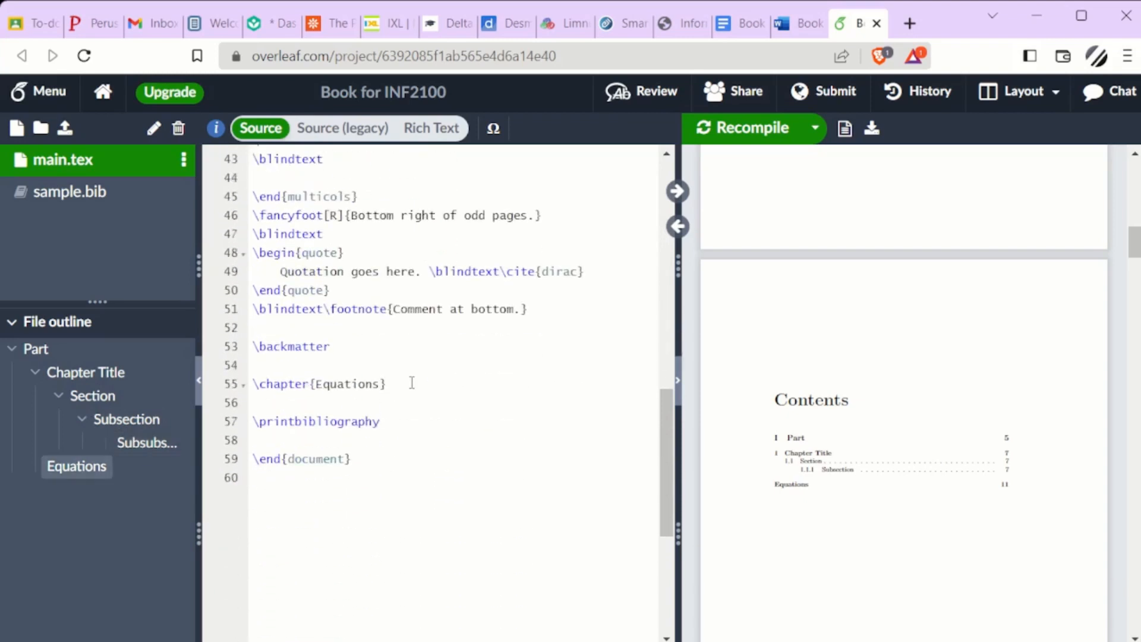
scroll(411, 382, "up", 2)
left_click(361, 428)
key("Return")
key("Return")
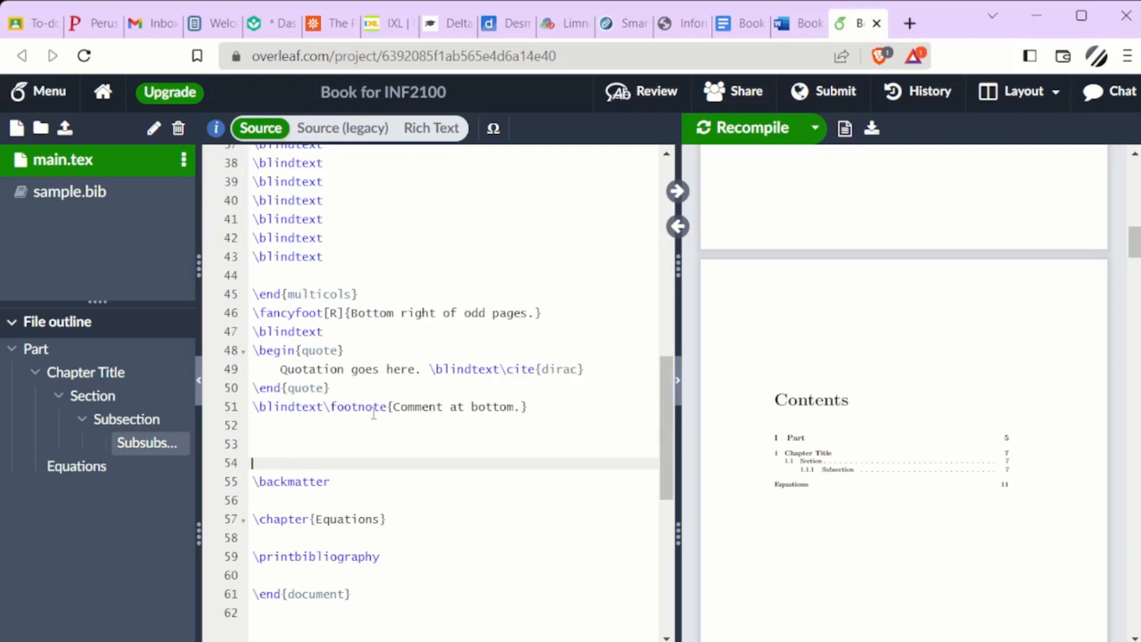
key("Up")
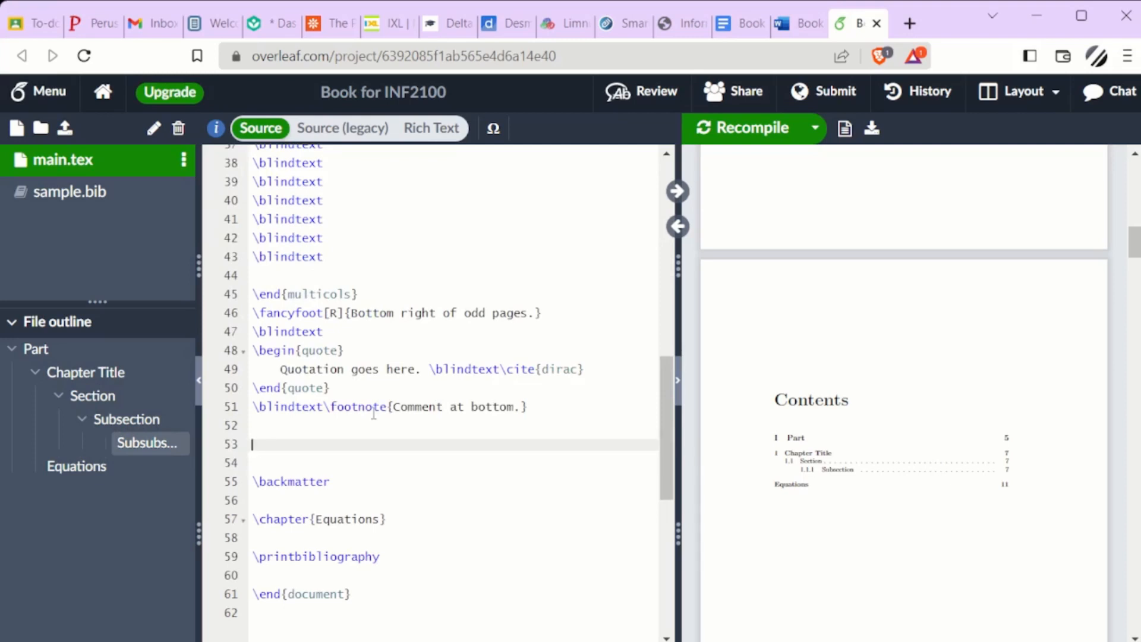
type("\\[")
key("Return")
key("Return")
type("\\]")
key("BackSpace")
key("BackSpace")
key("BackSpace")
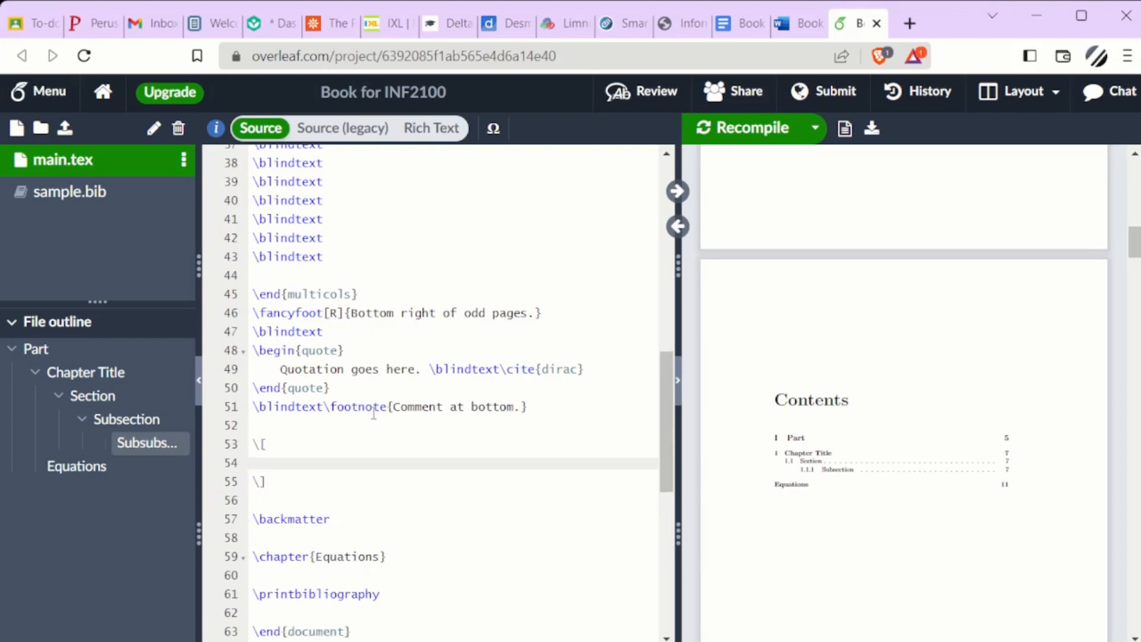
Step: Enter the equation ax^2+bx+c=0 in the display-math block, followed by \index{Equations|Quadratic}
type("ax^2+bx+c=0\\index")
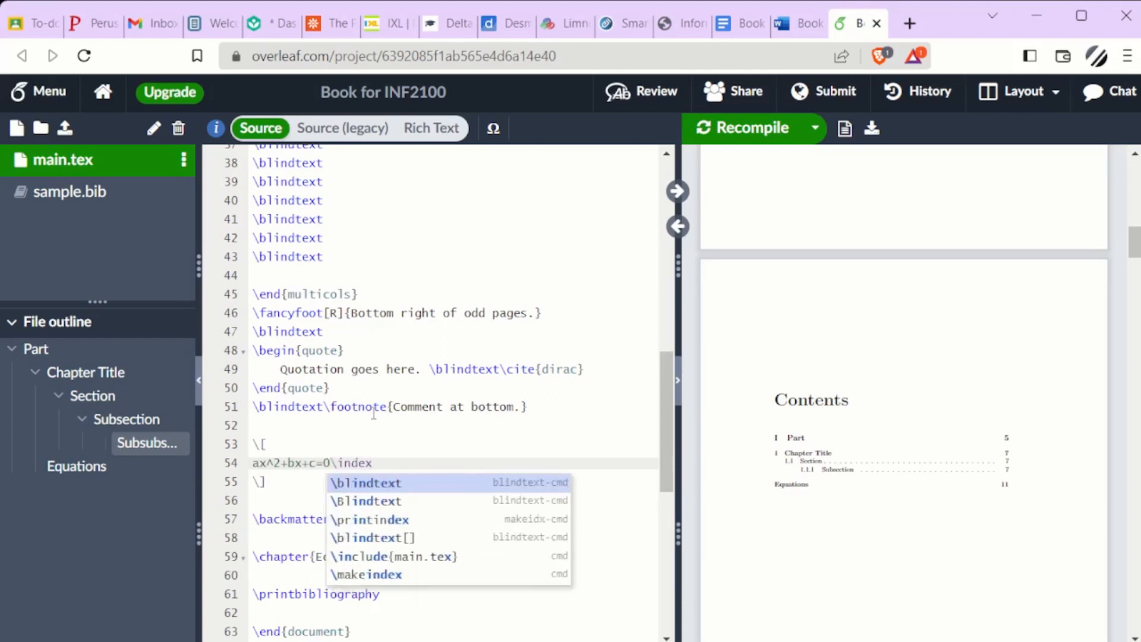
type("{")
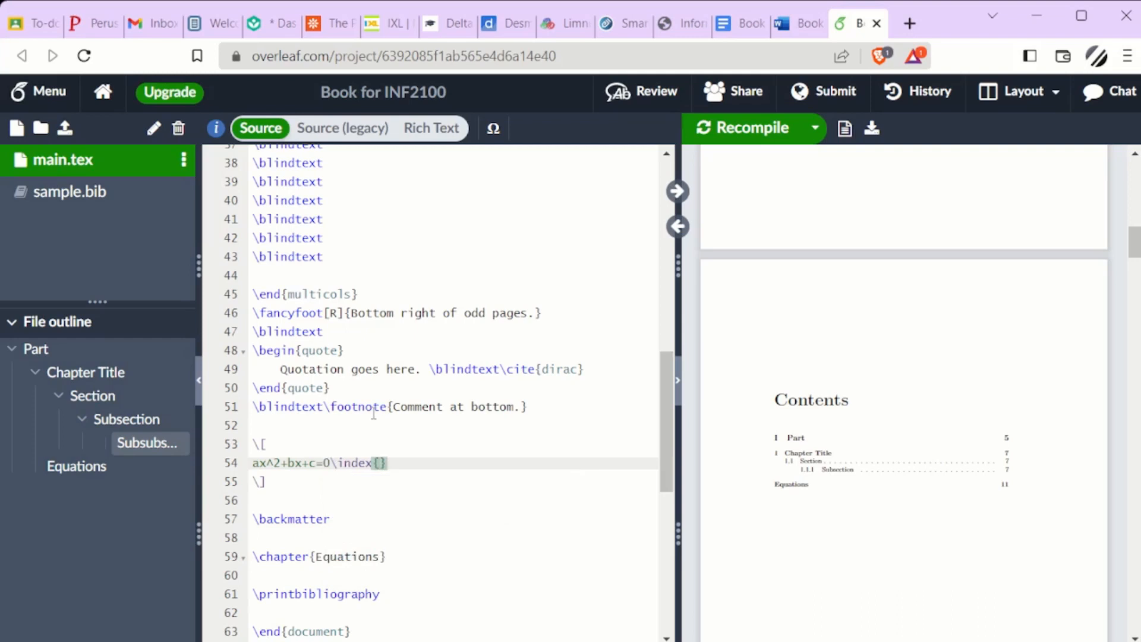
type("Equations")
type("|Quadrat")
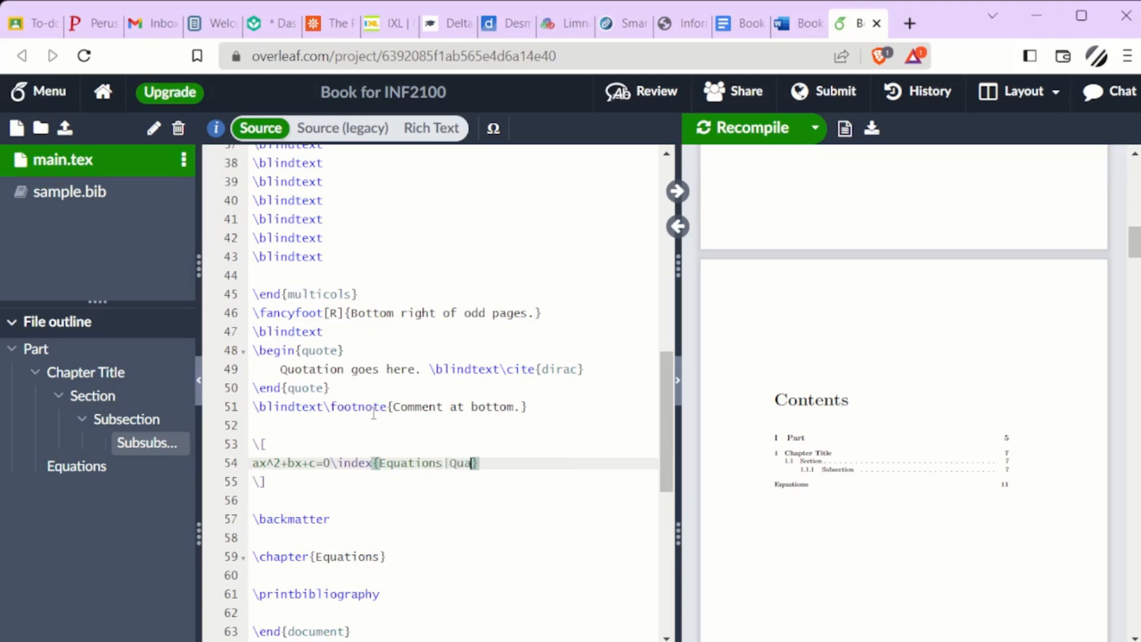
type("ic")
Step: Add \printindex directly below \printbibliography and recompile the document
key("Down")
key("Down")
key("Down")
key("Down")
key("Down")
key("Down")
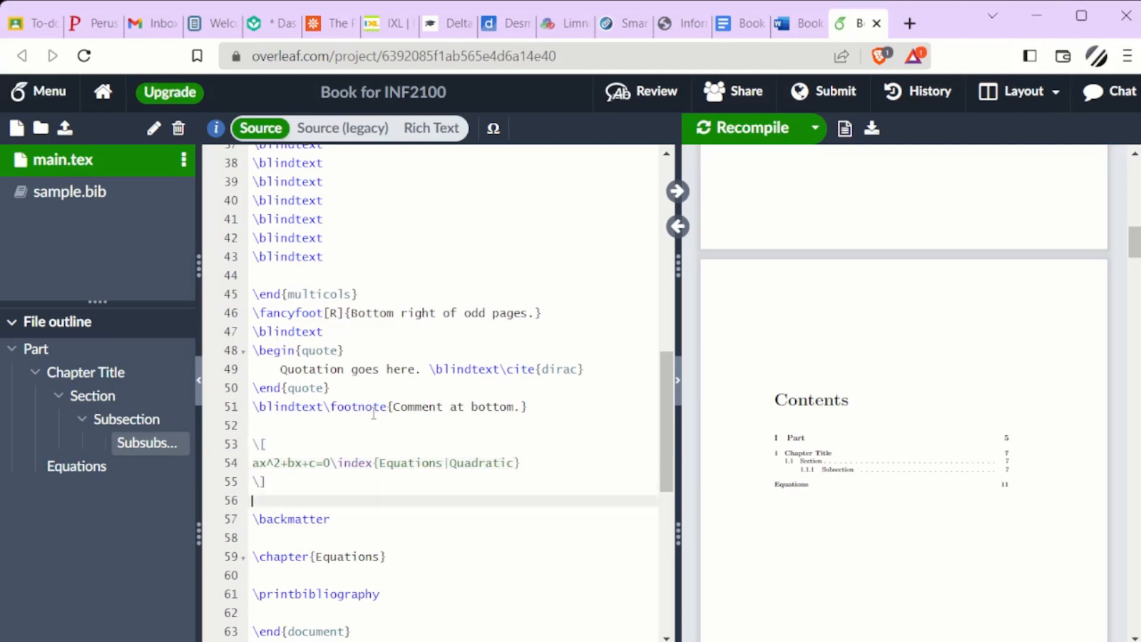
key("Down")
key("Down")
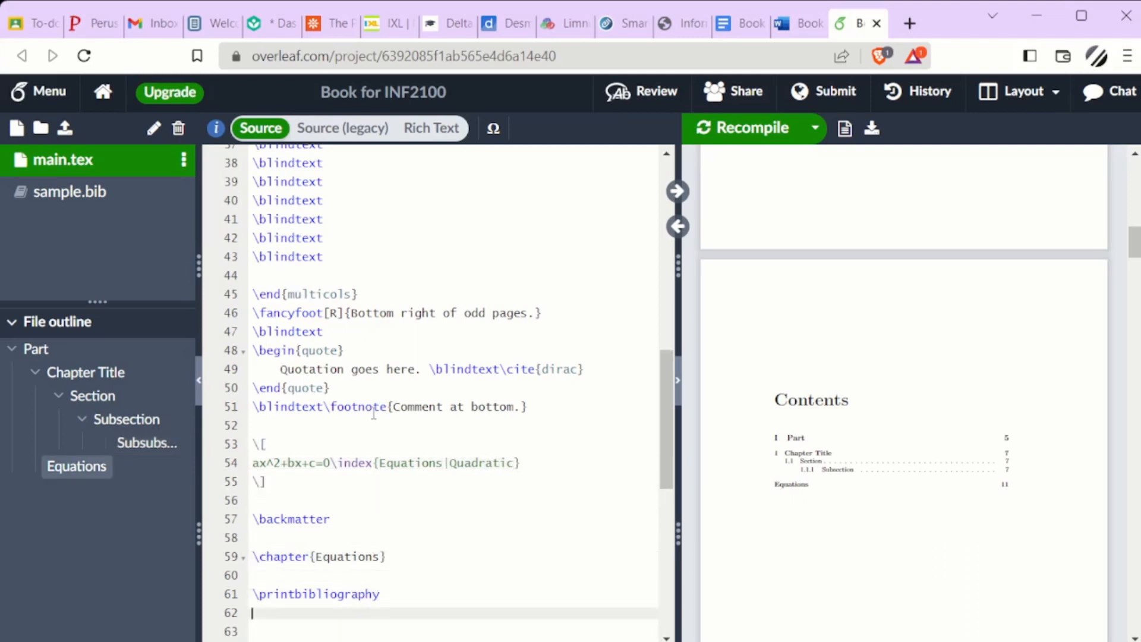
type("\\printi")
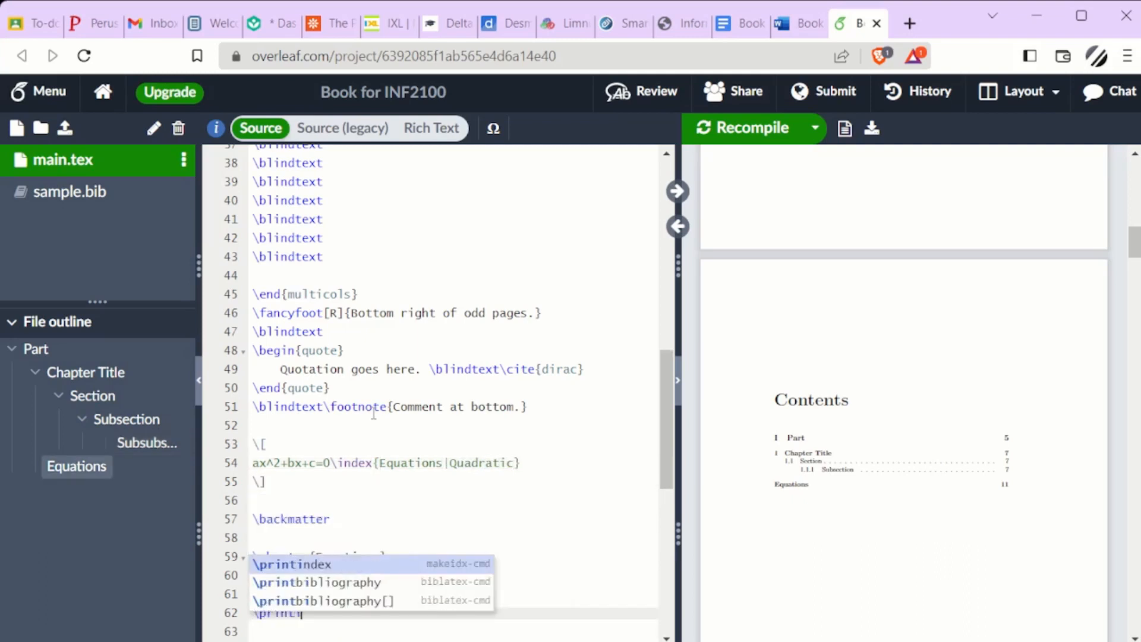
key("Return")
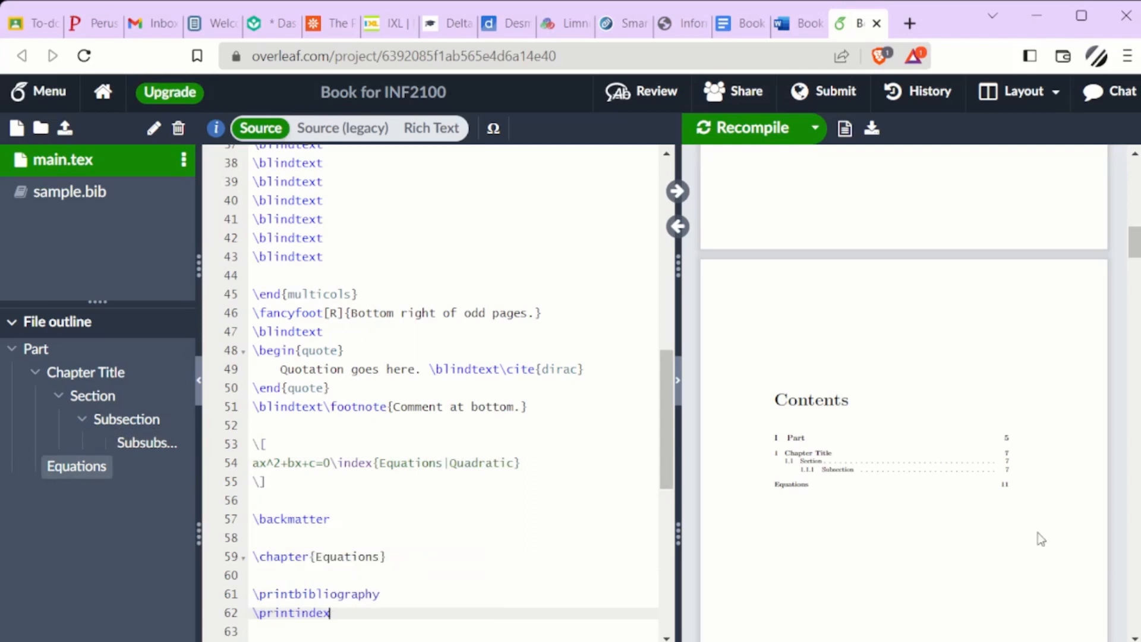
left_click(761, 128)
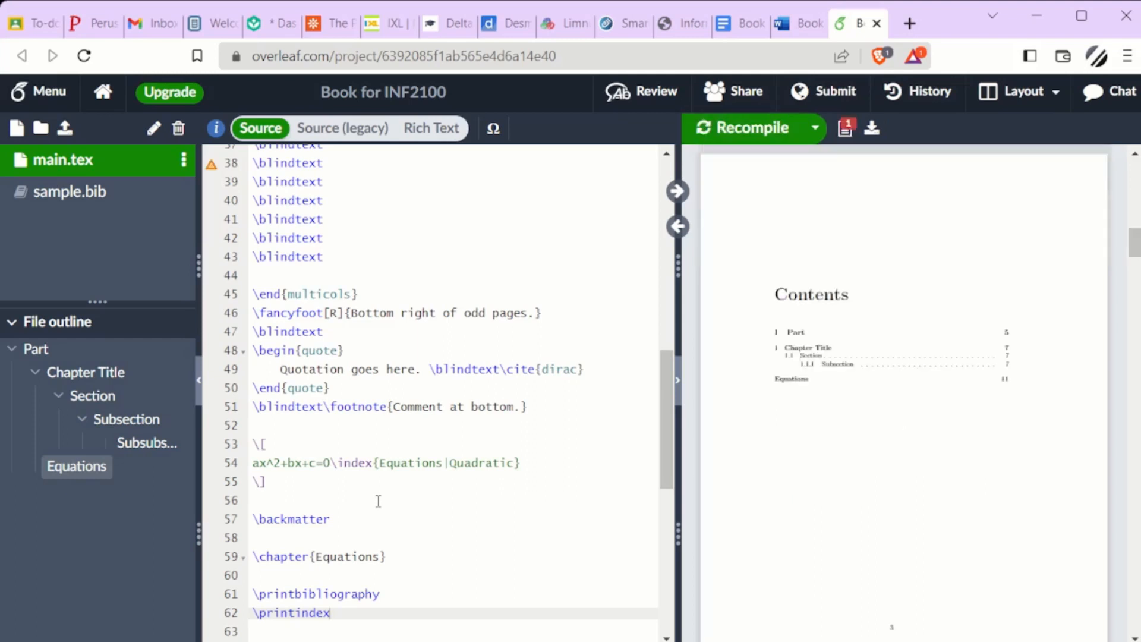
Step: Change the equation's index entry to \index{Equations, Quadratic} to resolve the logged compile error, and recompile the document
left_click(845, 128)
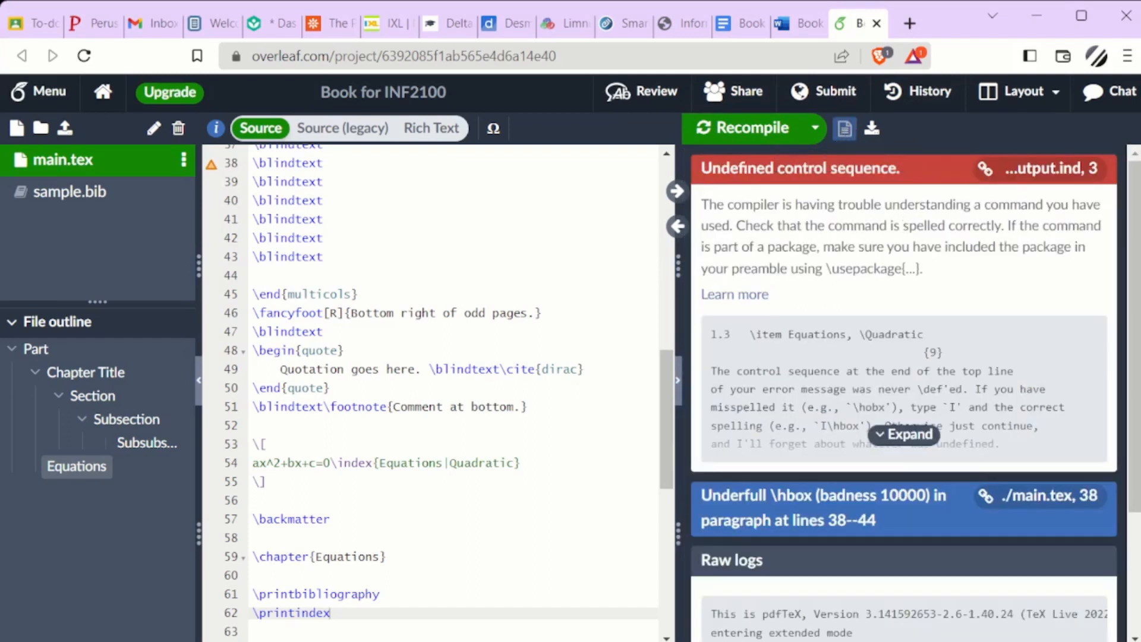
left_click(450, 465)
key("BackSpace")
type(",")
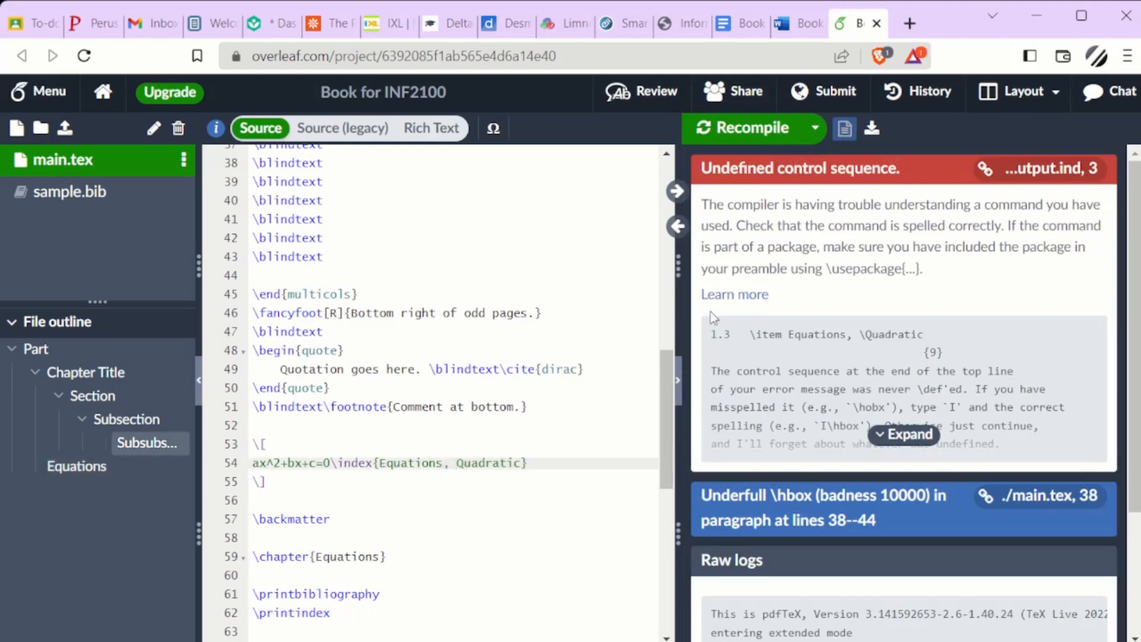
left_click(721, 132)
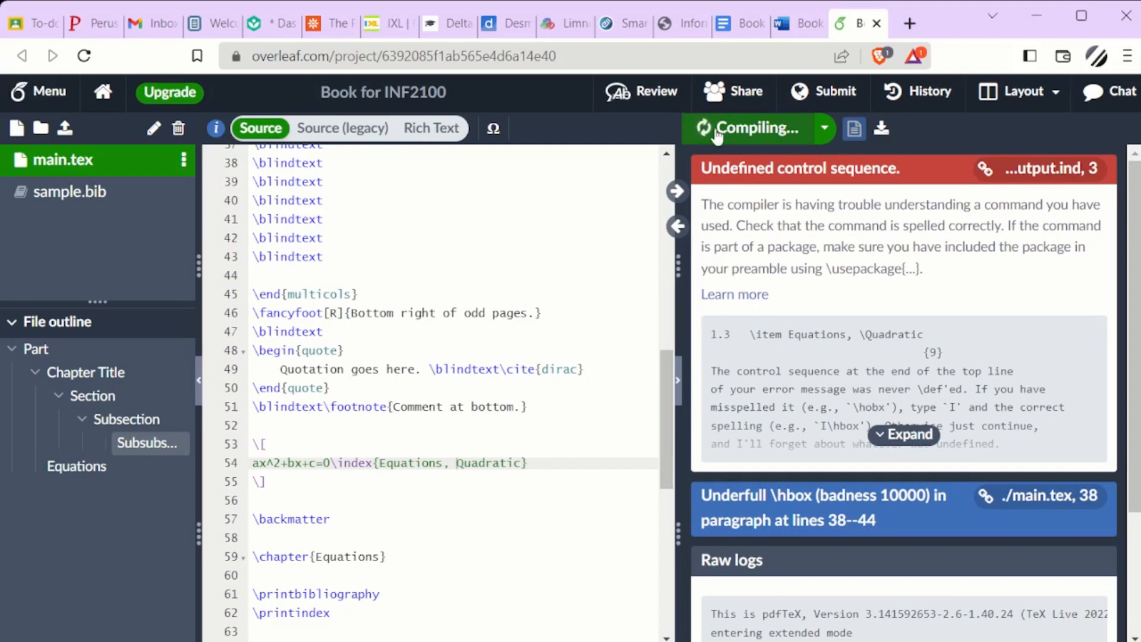
Step: Examine the compiled PDF from the quadratic equation through the Equations chapter to the entry on the Index page
scroll(874, 411, "down", 10)
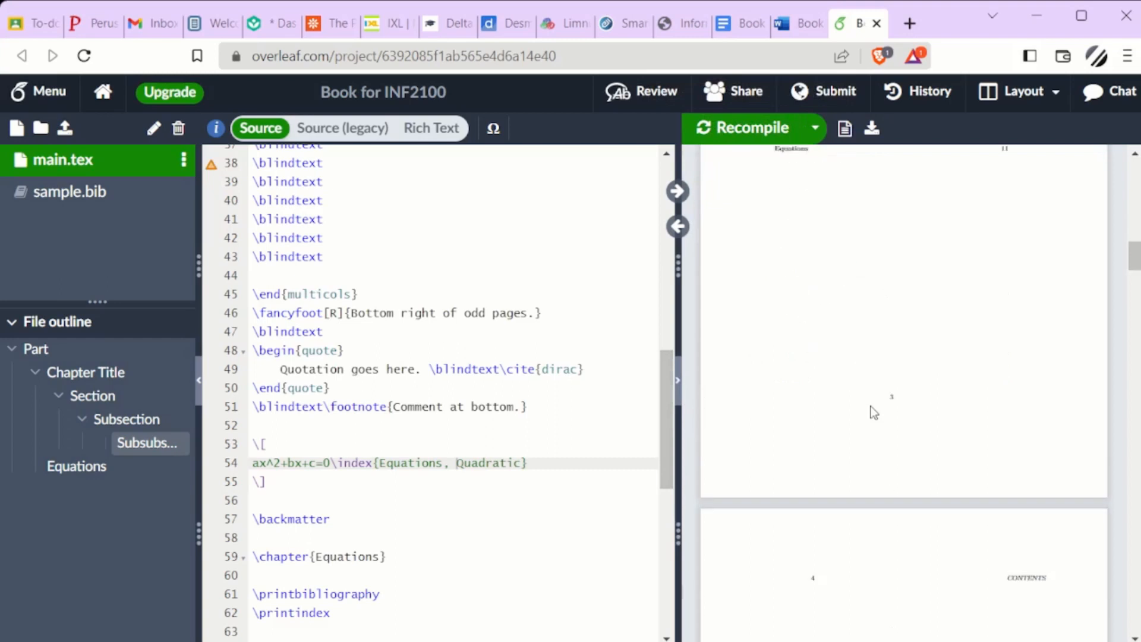
scroll(874, 410, "down", 15)
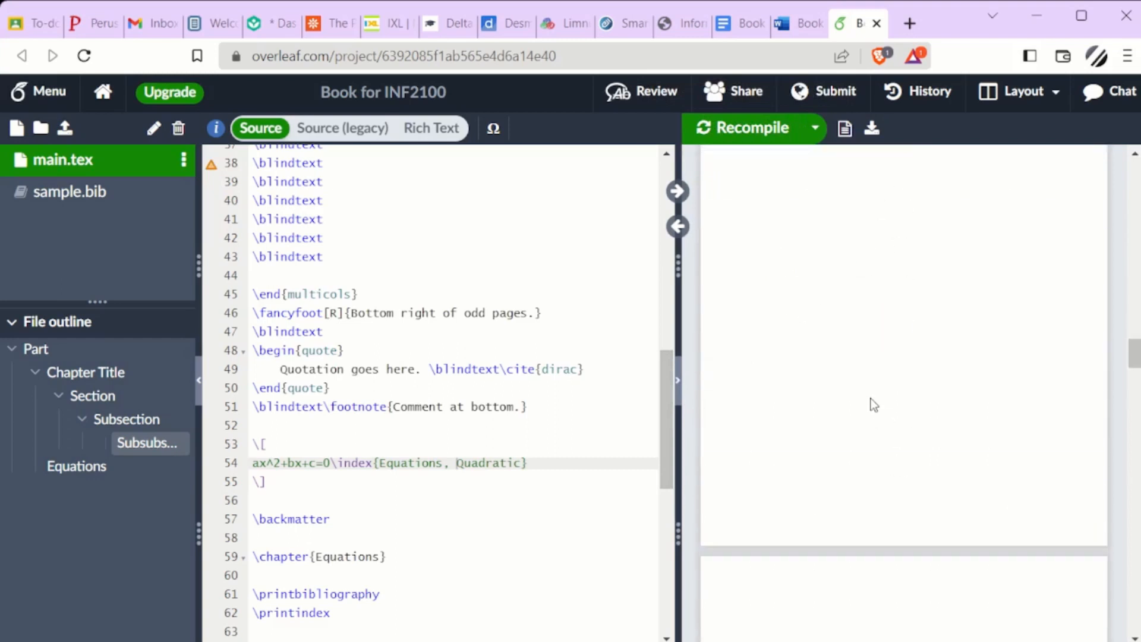
scroll(871, 397, "down", 5)
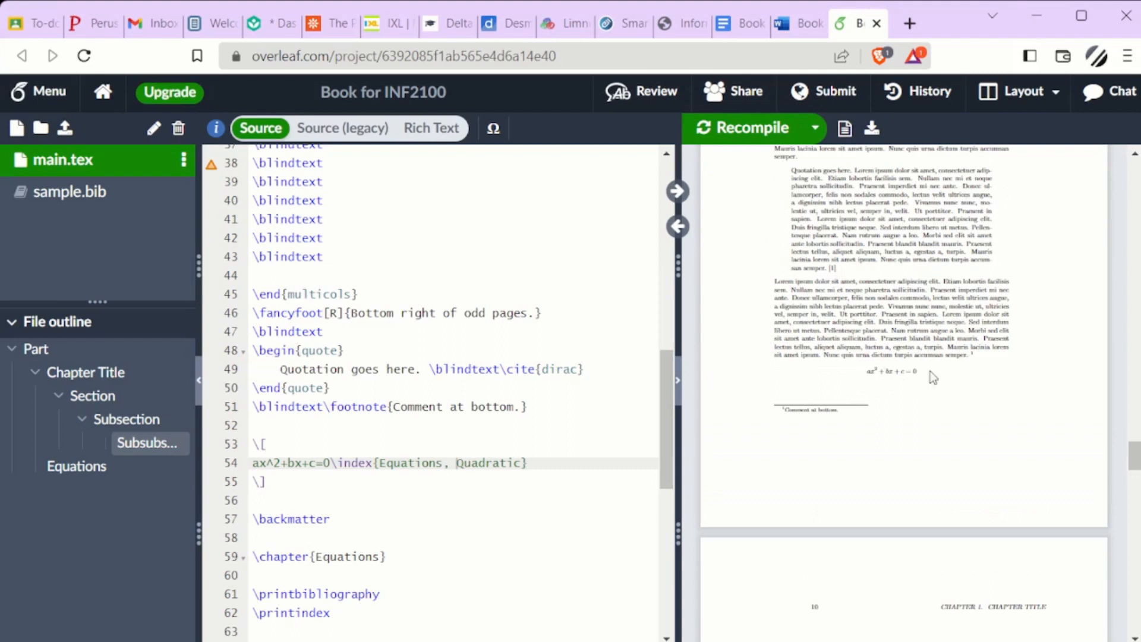
scroll(924, 373, "down", 10)
scroll(923, 373, "down", 15)
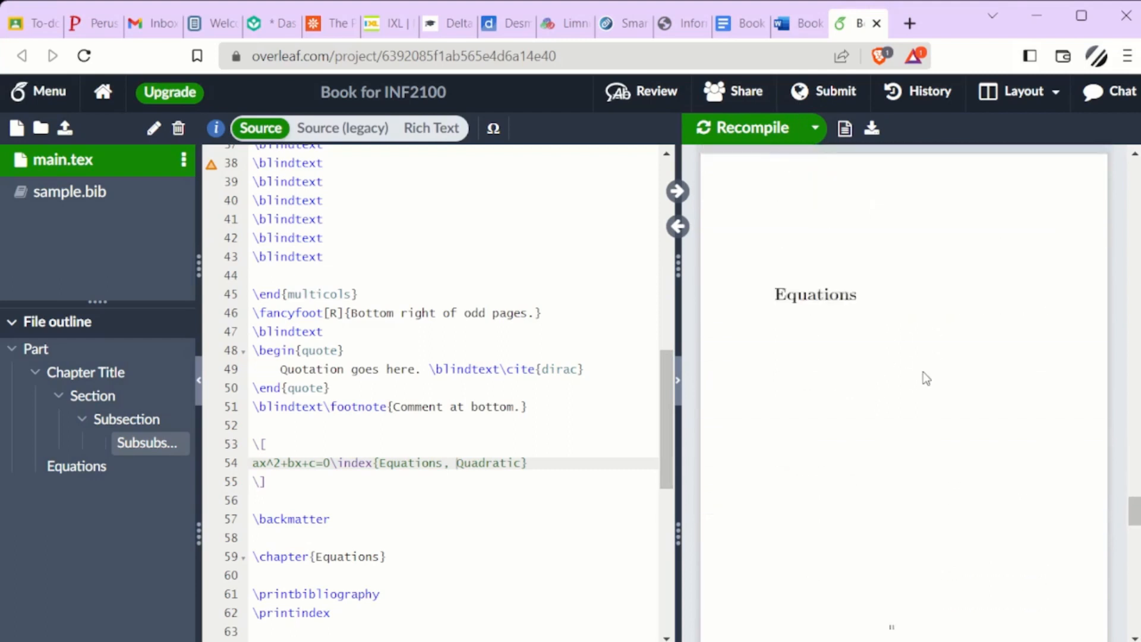
scroll(919, 377, "down", 8)
scroll(918, 380, "up", 2)
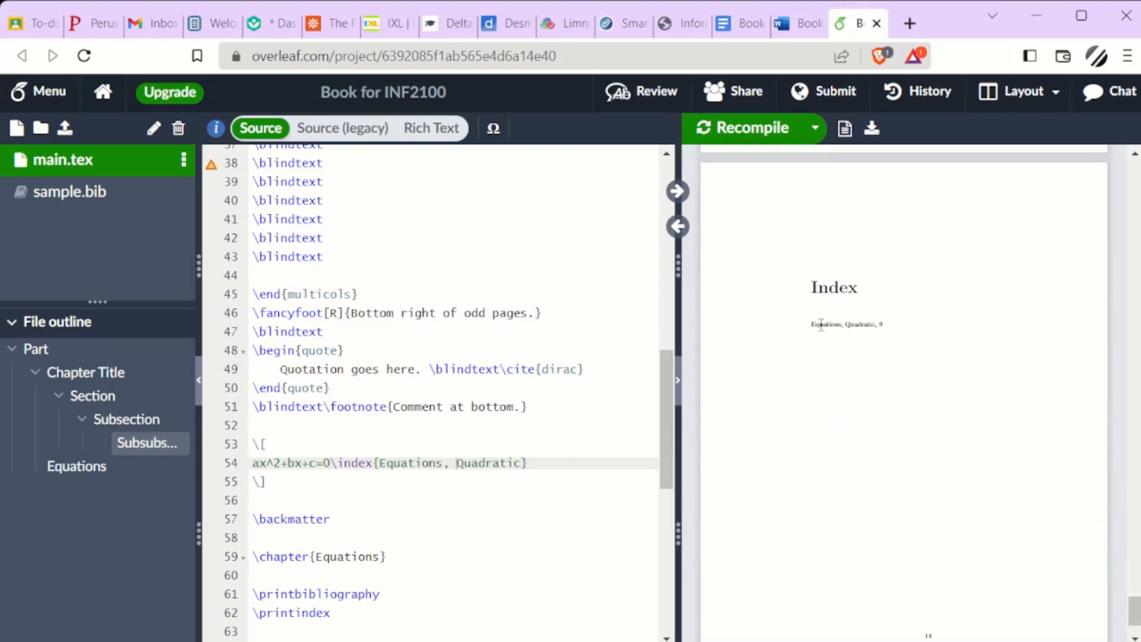